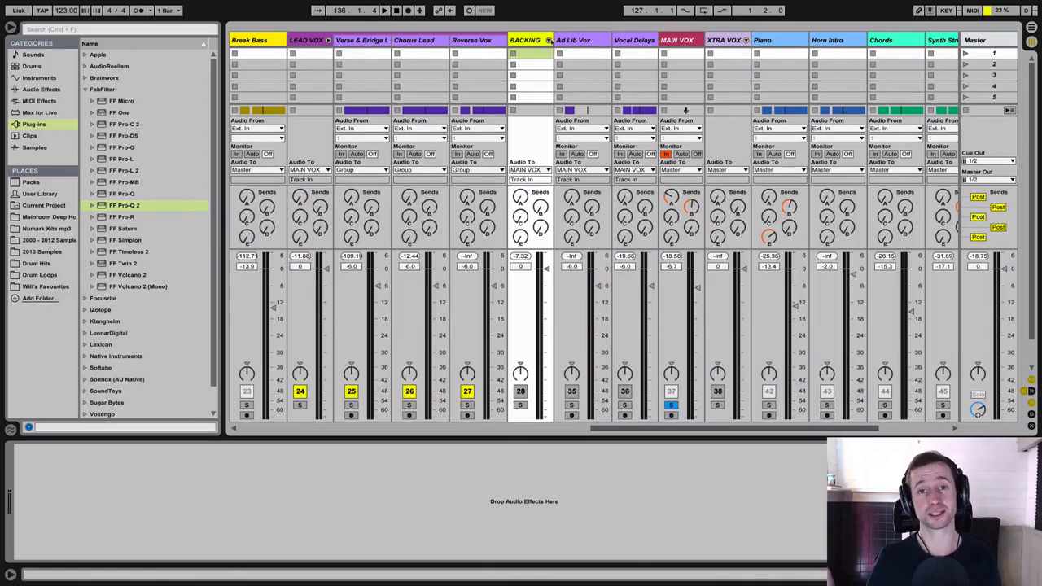
# Step: Unfold and activate the BACKING vocal group, and solo it during playback
pyautogui.click(549, 39)
pyautogui.click(520, 392)
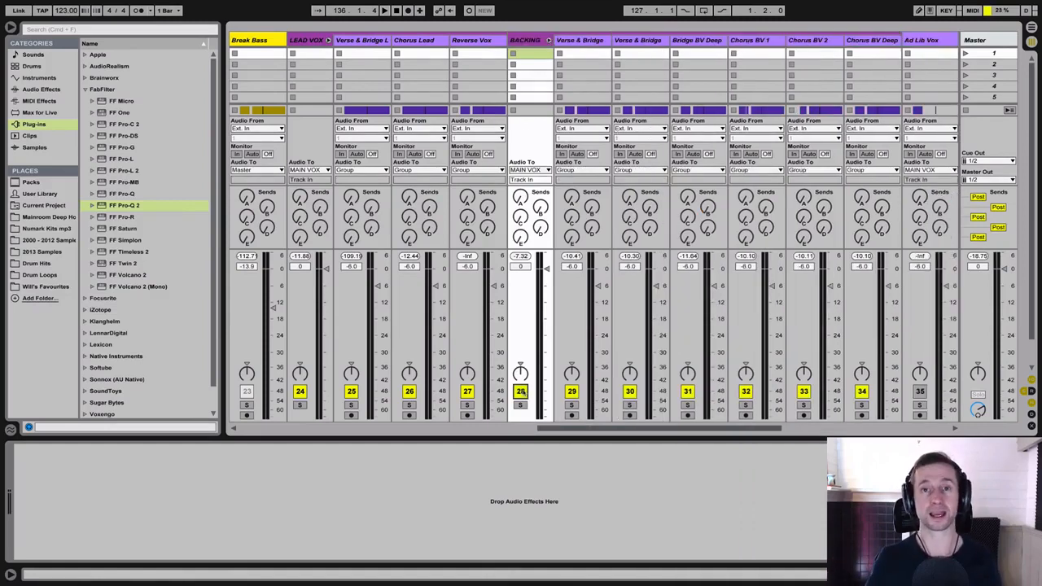
pyautogui.click(520, 405)
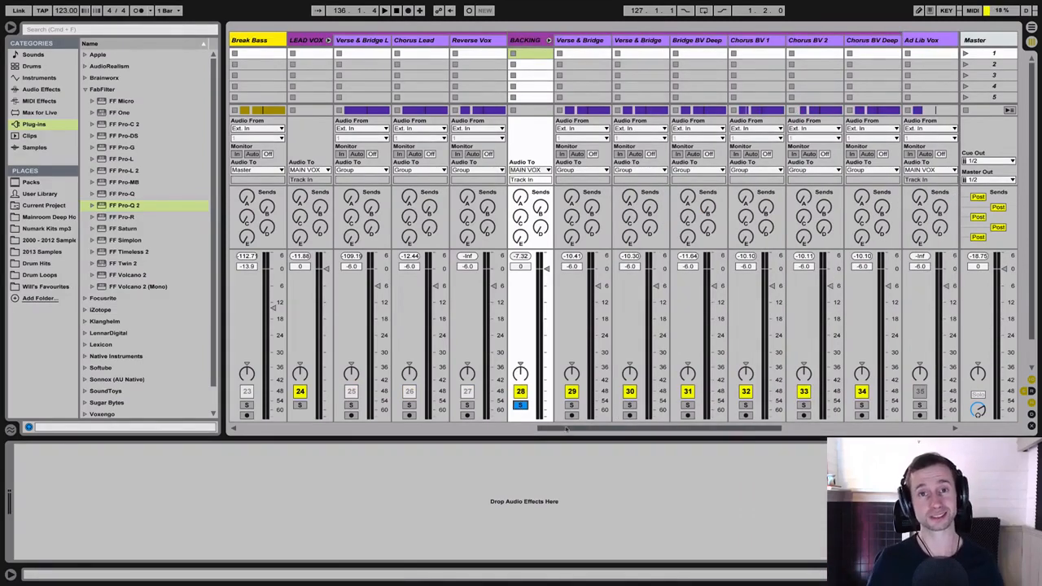
pyautogui.moveTo(566, 432); pyautogui.dragTo(617, 432)
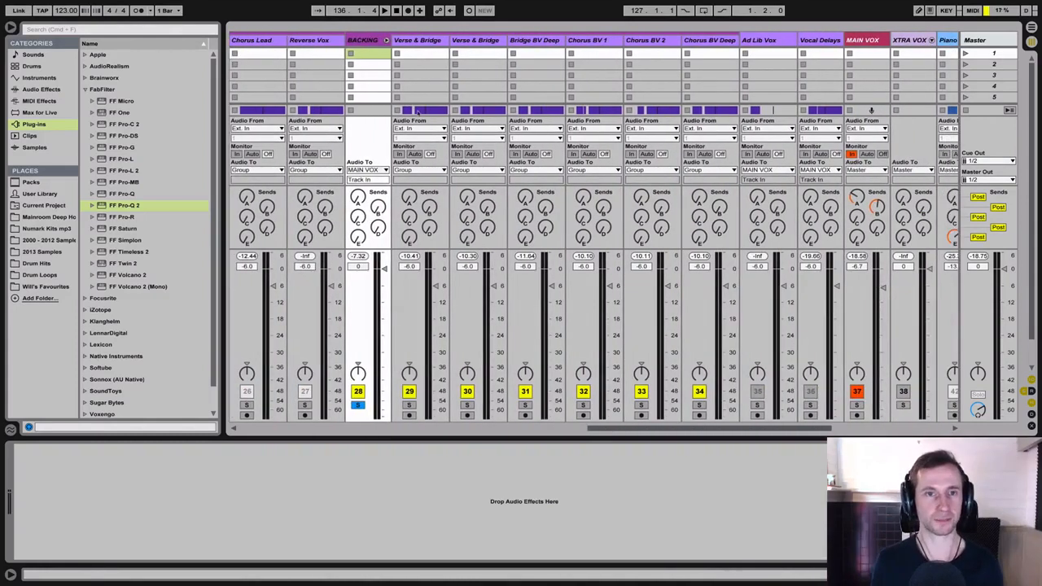
pyautogui.press('space')
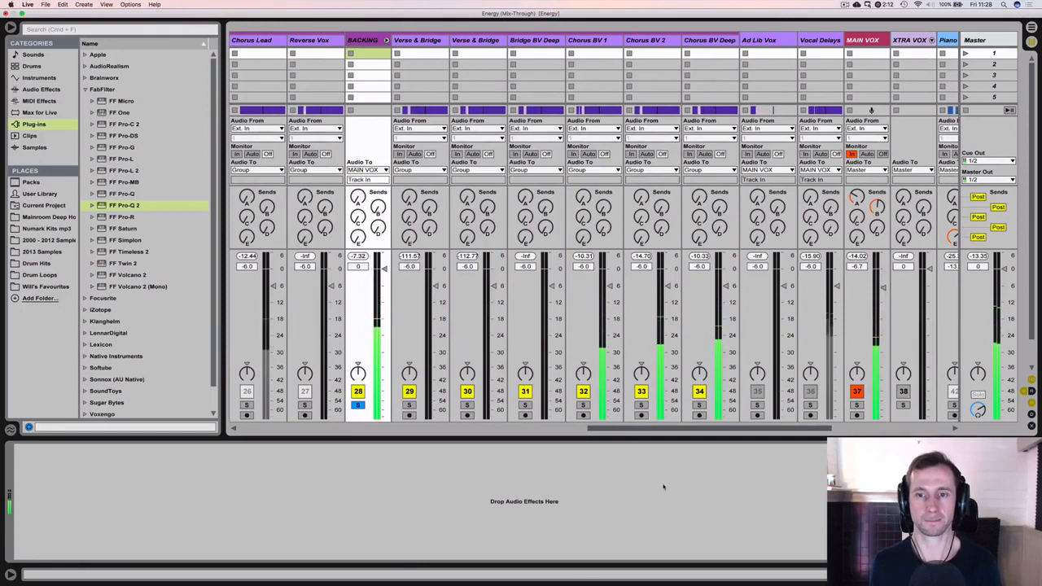
# Step: Select the Chorus BV Deep track and solo it on its own while the song plays
pyautogui.click(699, 404)
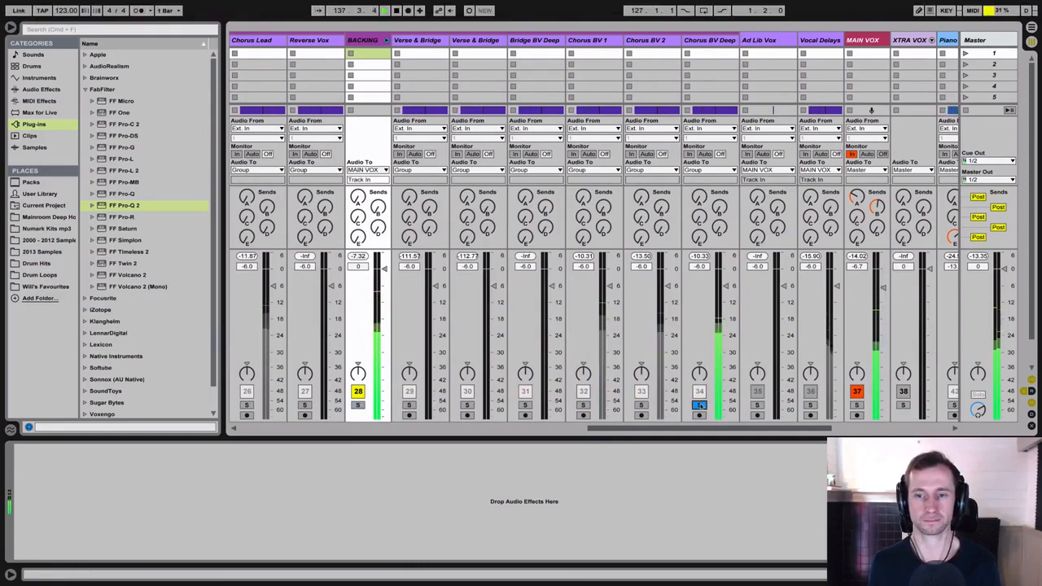
pyautogui.click(699, 404)
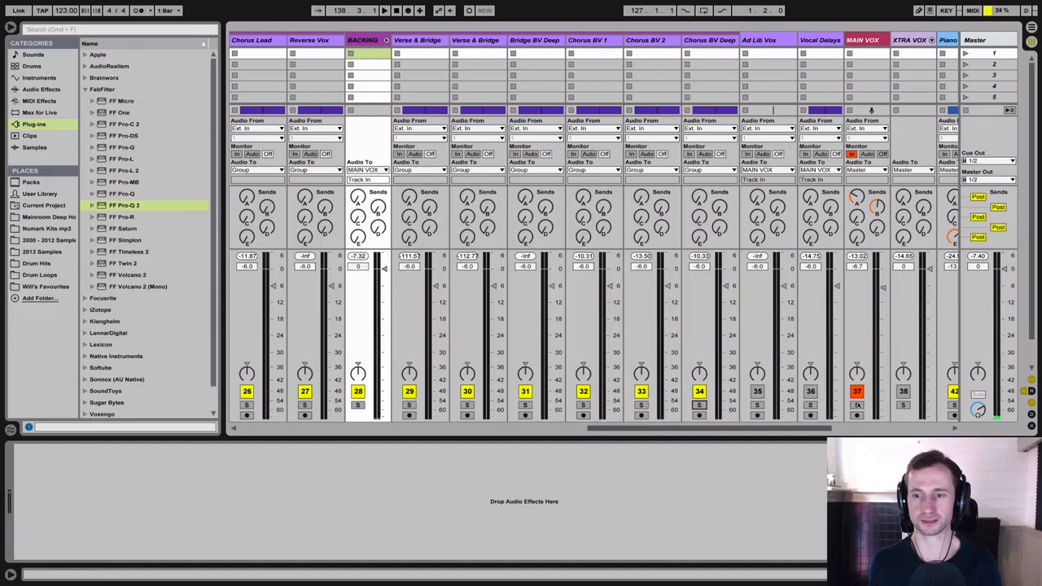
pyautogui.click(697, 40)
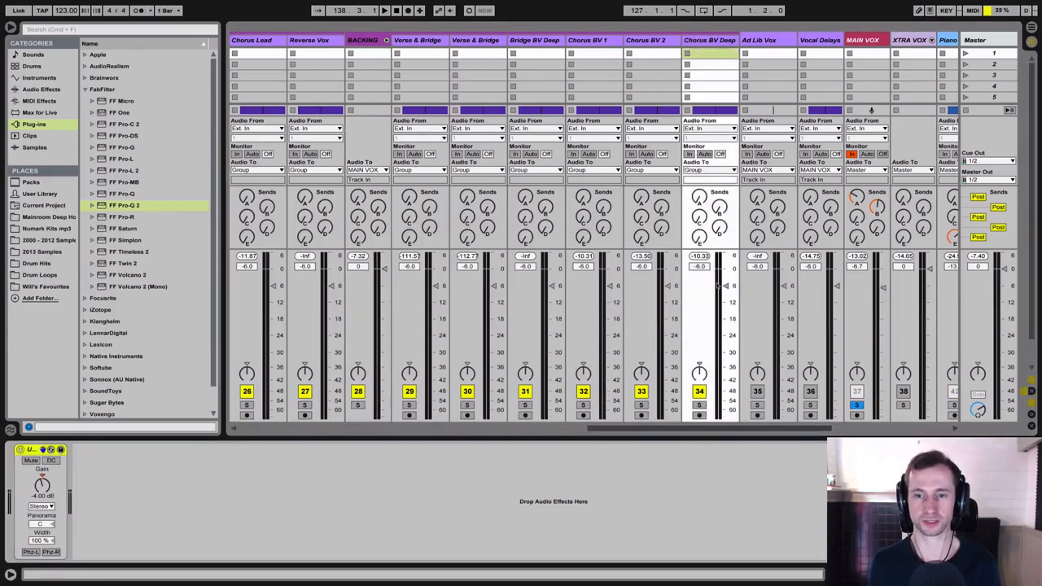
pyautogui.click(699, 404)
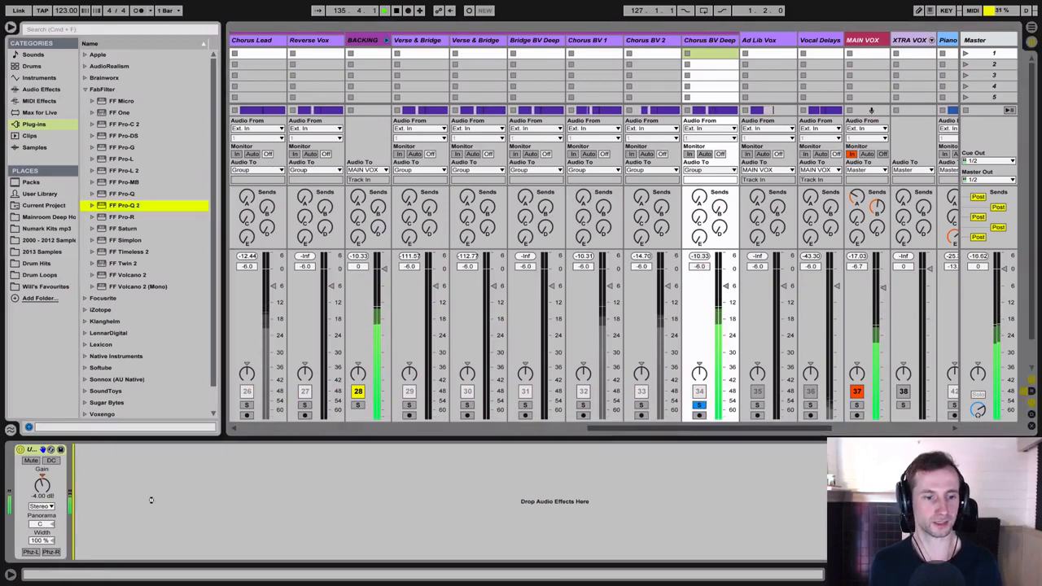
# Step: Insert FF Pro-Q 2 after the Utility on Chorus BV Deep and add a low cut that rolls off its low end
pyautogui.moveTo(151, 500); pyautogui.dragTo(151, 500)
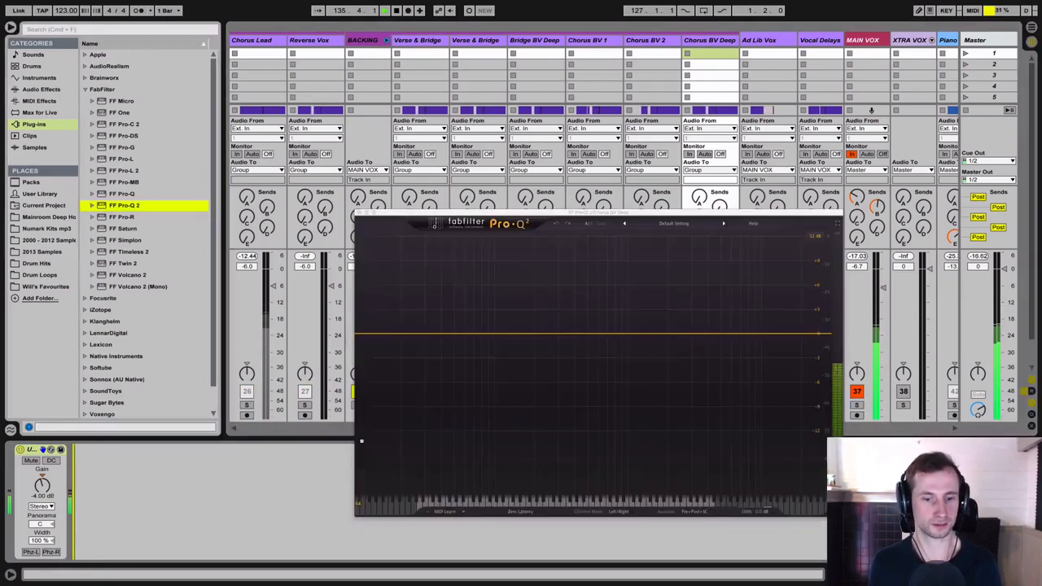
pyautogui.doubleClick(356, 325)
pyautogui.moveTo(420, 468); pyautogui.dragTo(446, 480)
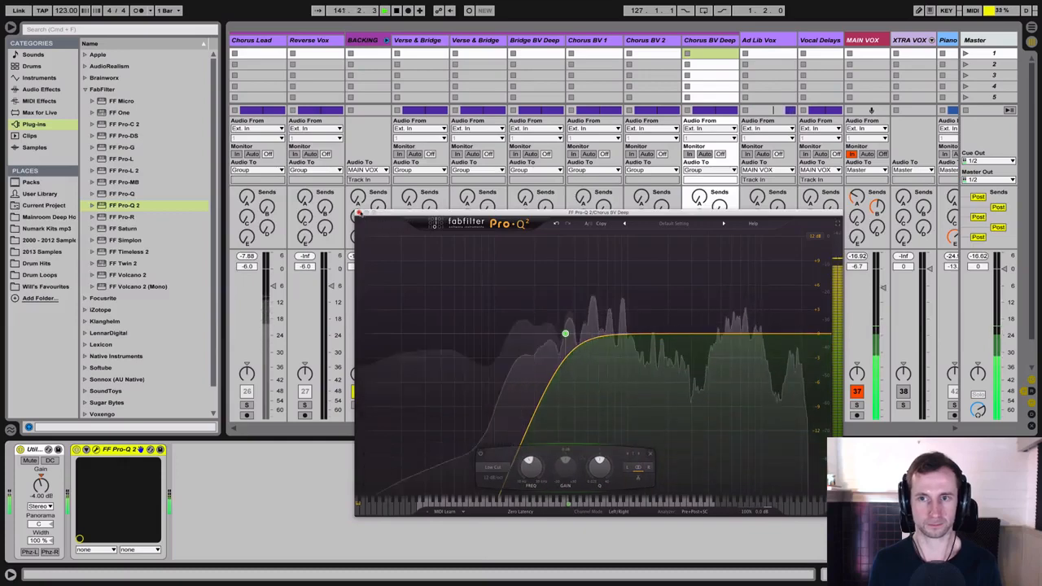
pyautogui.click(358, 213)
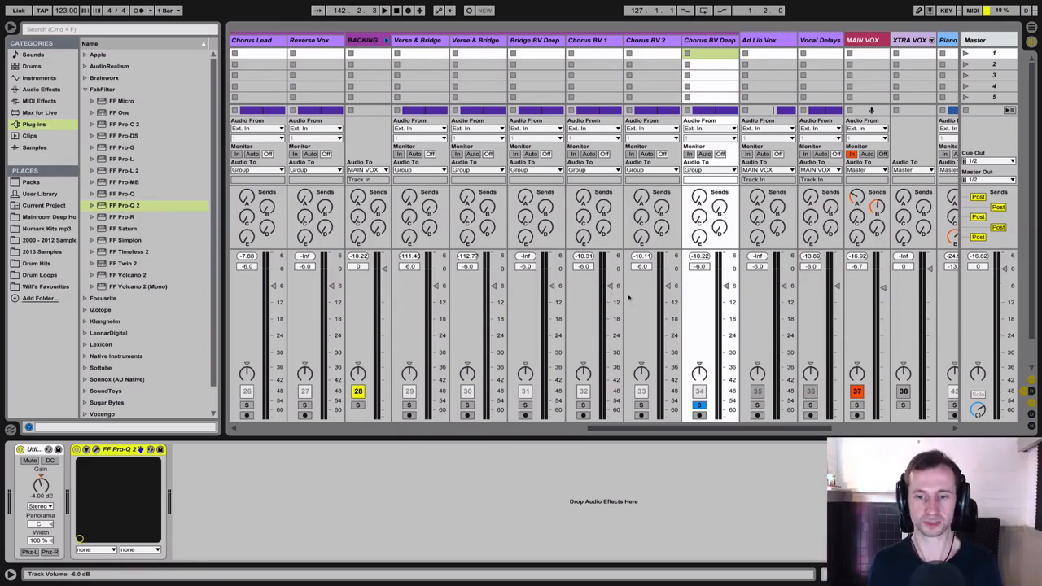
# Step: Solo the LEAD VOX group alongside Chorus BV Deep and set the Chorus BV Deep volume to -6.7 dB during playback
pyautogui.moveTo(644, 428); pyautogui.dragTo(585, 429)
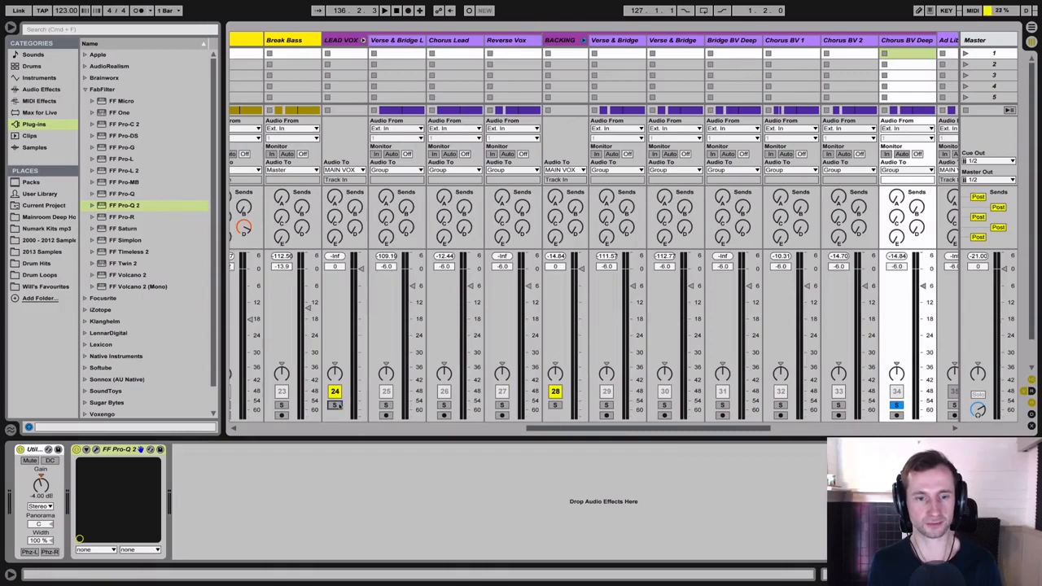
pyautogui.press('space')
pyautogui.hscroll(5, 693, 378)
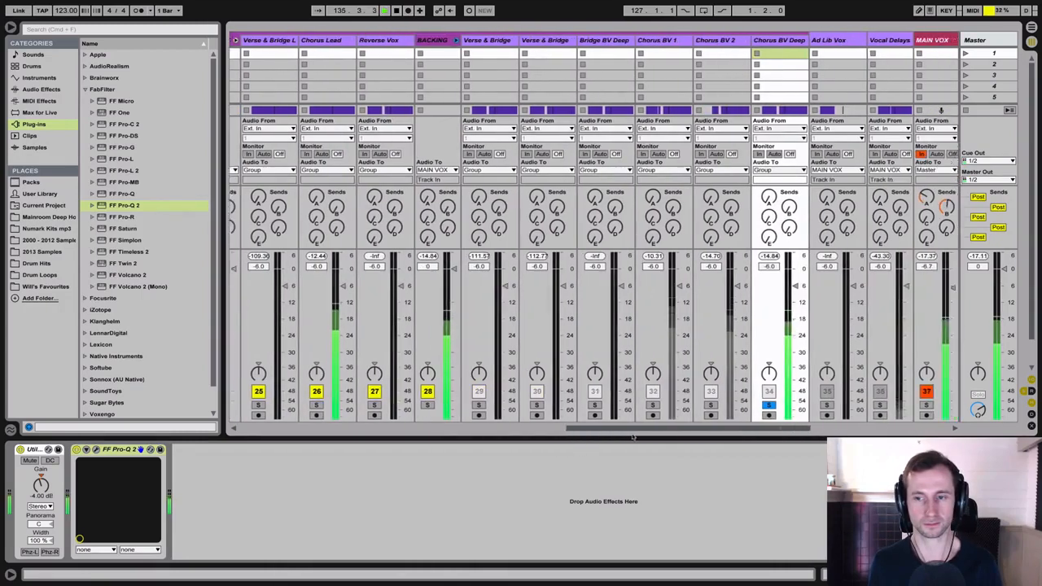
pyautogui.moveTo(693, 379); pyautogui.dragTo(702, 288)
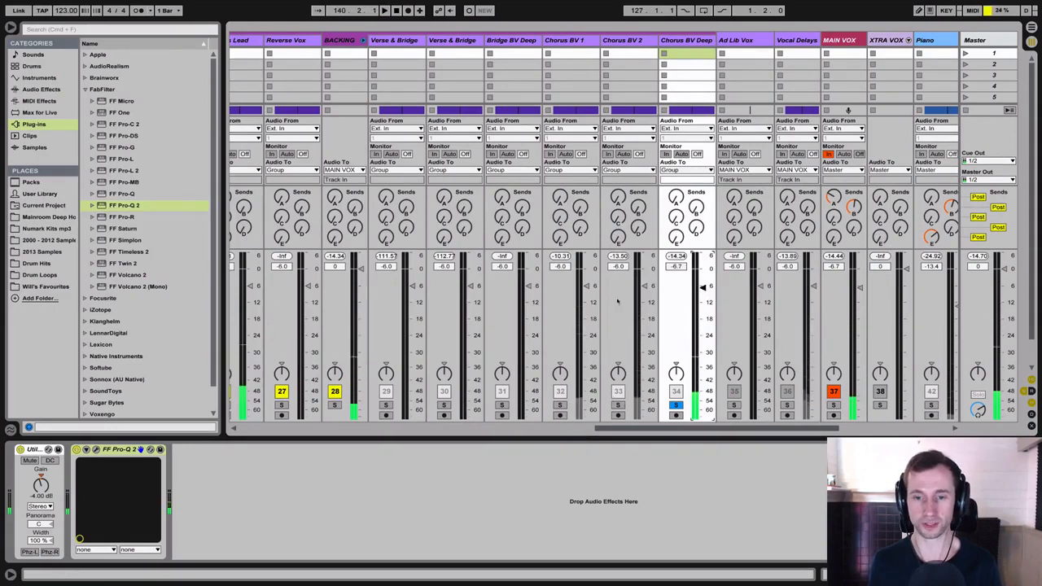
# Step: Check the devices on the other backing vocal tracks and insert FF Pro-Q 2 on the BACKING group
pyautogui.click(623, 45)
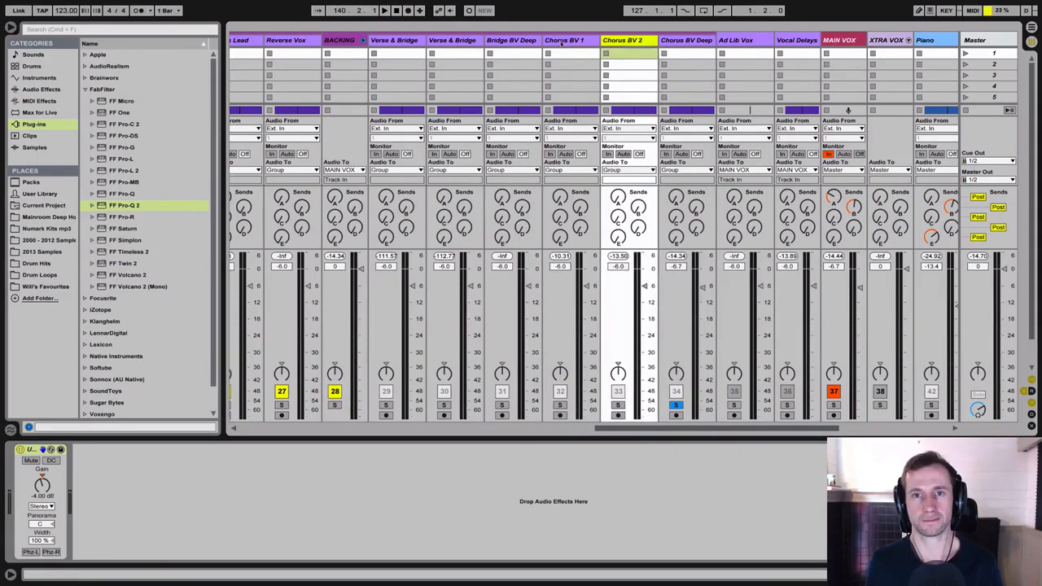
pyautogui.click(560, 43)
pyautogui.click(502, 43)
pyautogui.click(439, 45)
pyautogui.click(419, 46)
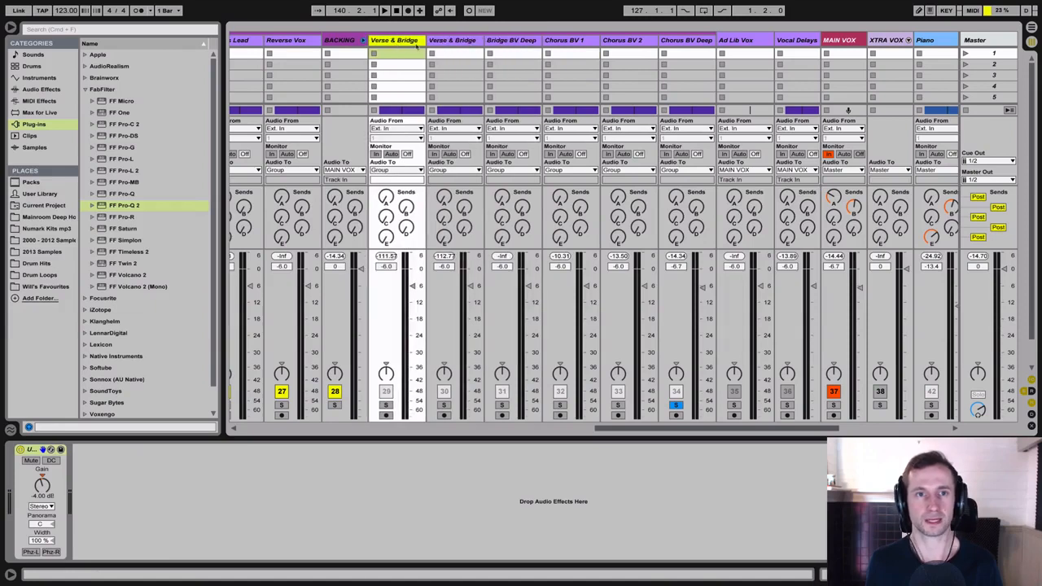
pyautogui.click(334, 42)
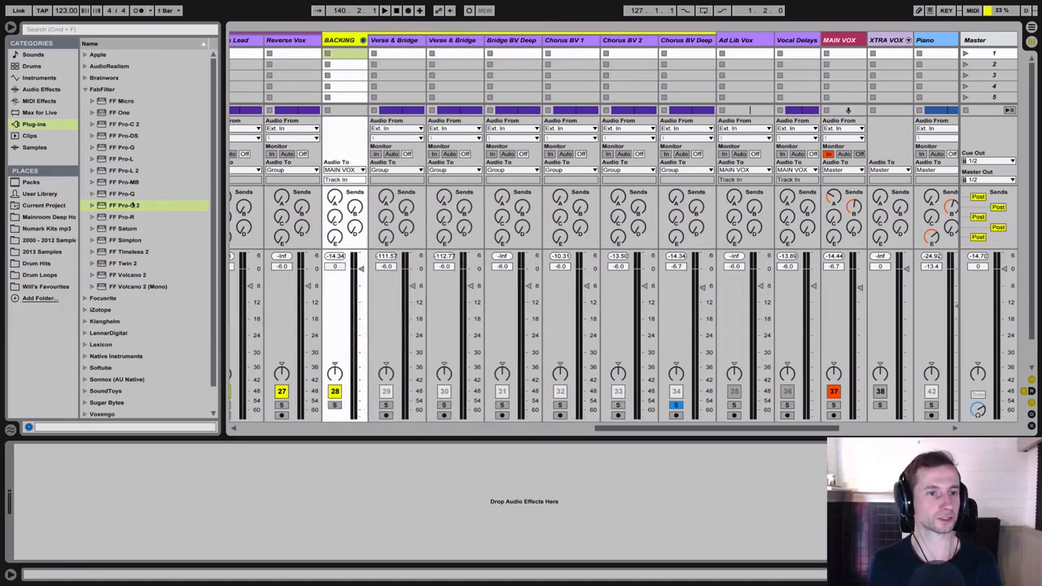
pyautogui.moveTo(133, 206); pyautogui.dragTo(143, 477)
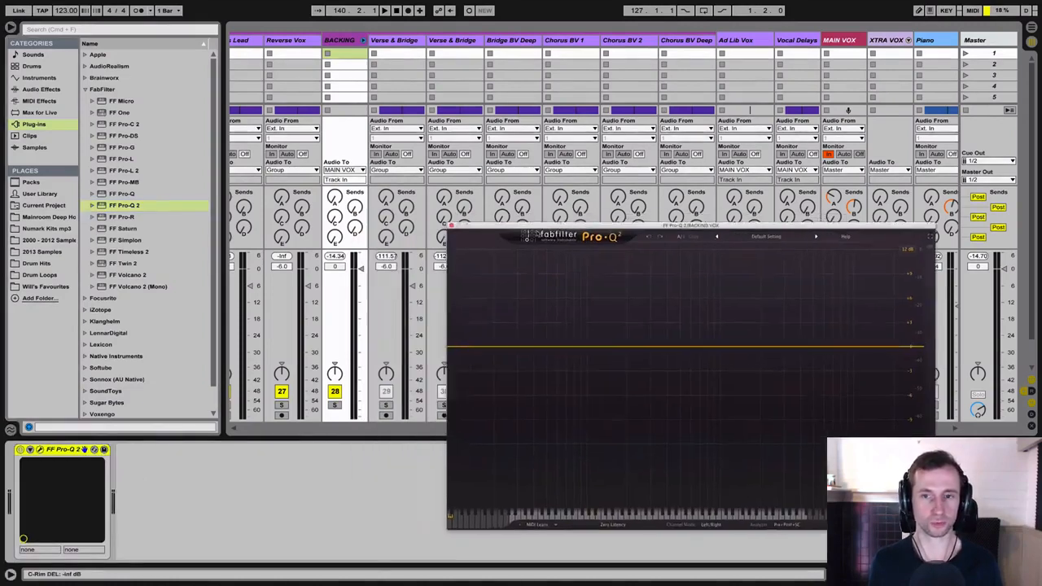
pyautogui.moveTo(527, 235); pyautogui.dragTo(656, 250)
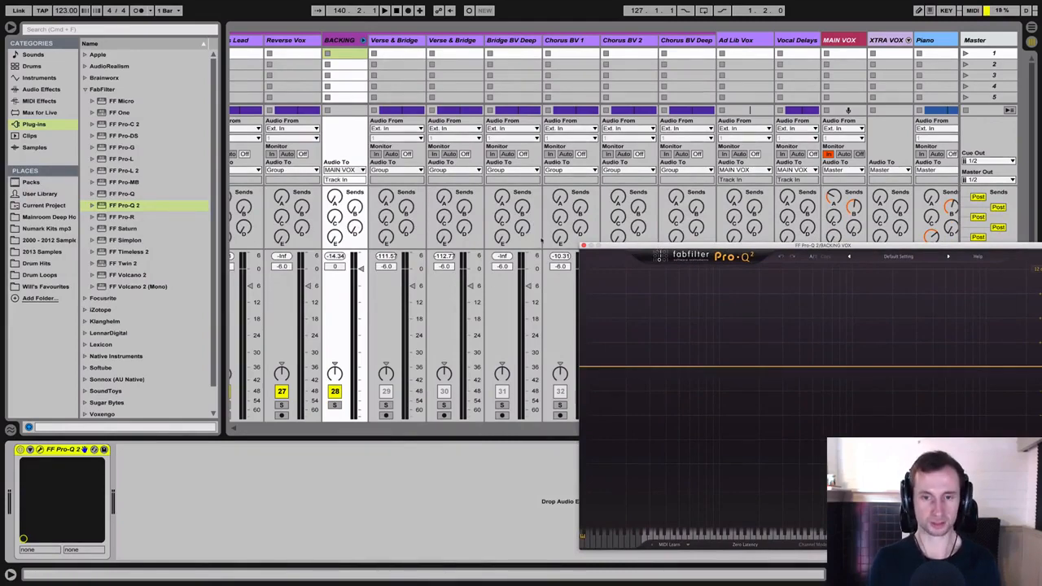
# Step: Play from the Chorus marker and additionally solo Chorus BV 2, Chorus BV 1, Bridge BV Deep and both Verse & Bridge backing tracks
pyautogui.press('Tab')
pyautogui.press('space')
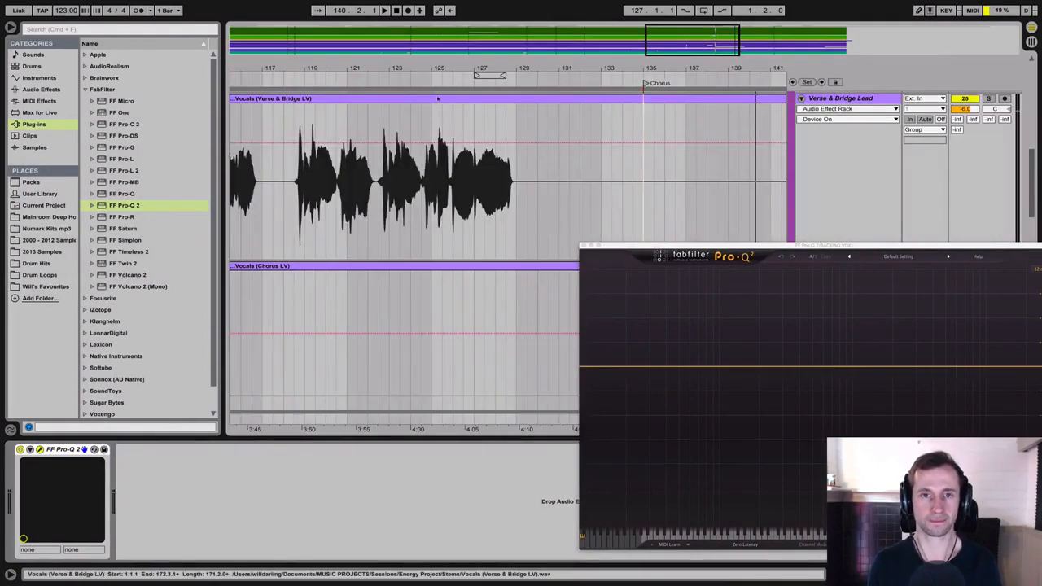
pyautogui.press('Tab')
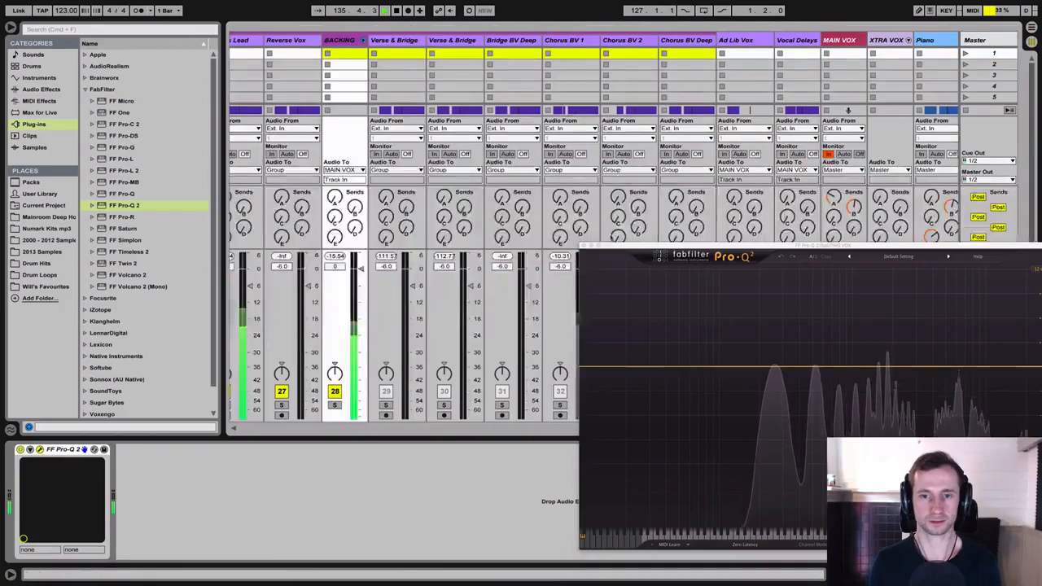
pyautogui.moveTo(622, 245); pyautogui.dragTo(777, 384)
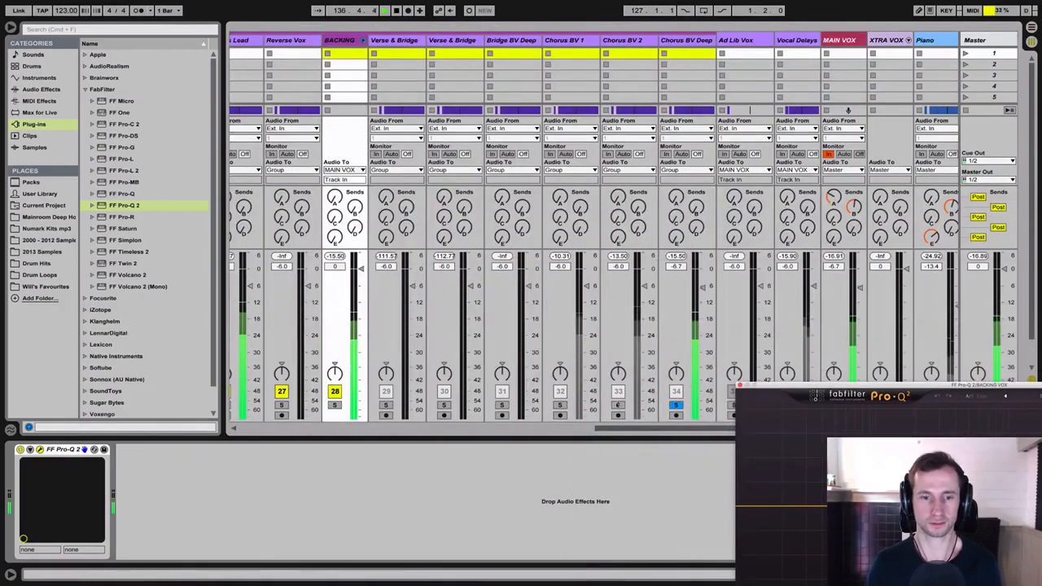
pyautogui.click(618, 405)
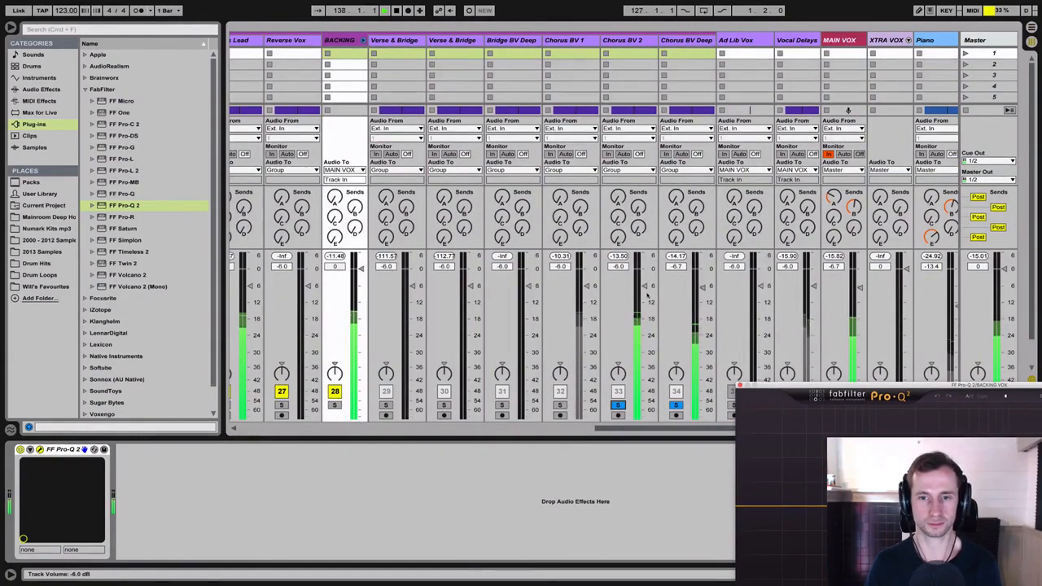
pyautogui.click(560, 405)
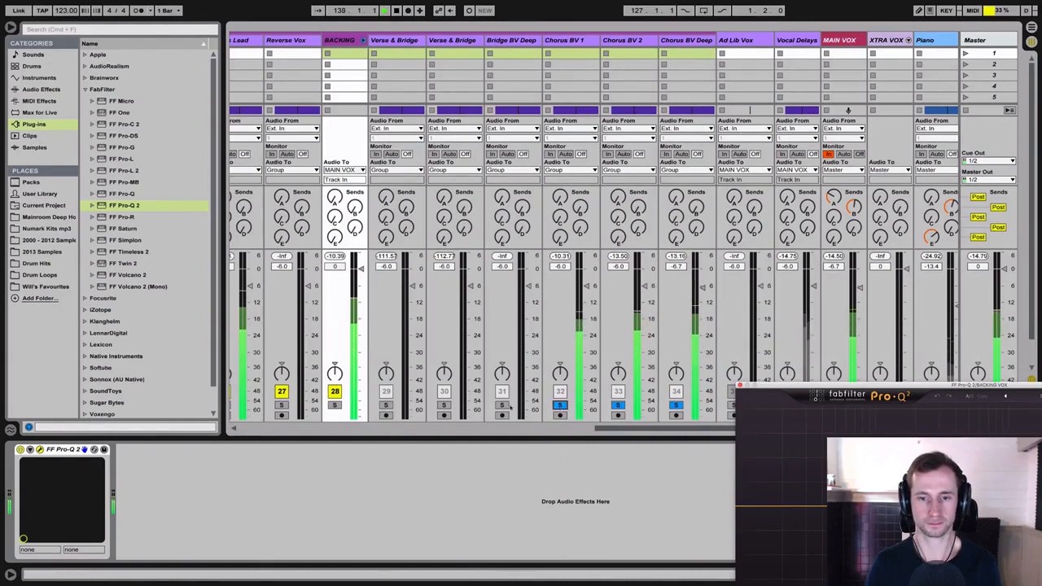
pyautogui.click(500, 404)
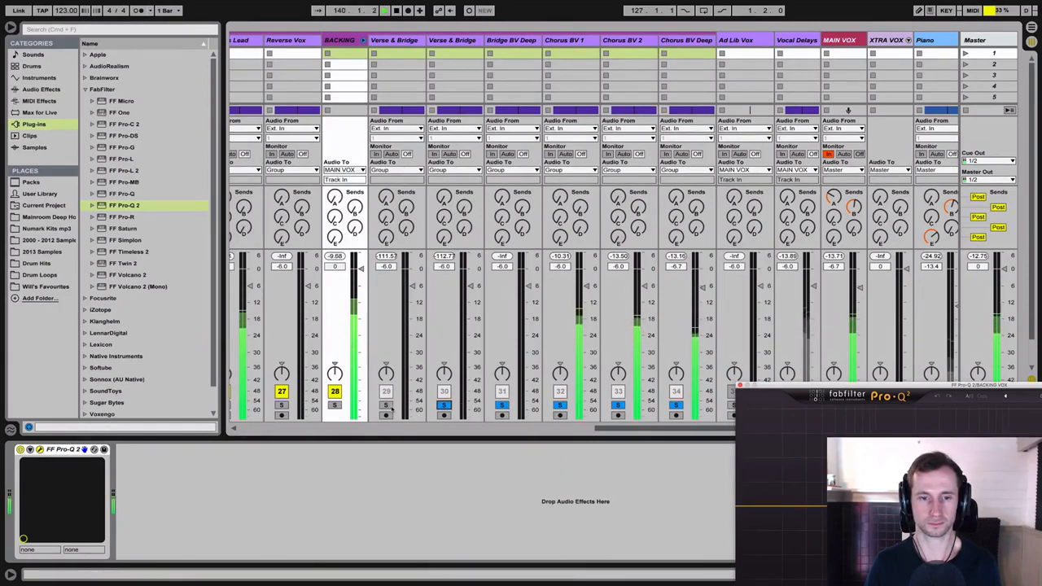
pyautogui.click(386, 405)
# Step: Add a low cut band to the BACKING group's Pro-Q 2 and raise its frequency to roll off the low end
pyautogui.moveTo(813, 389); pyautogui.dragTo(368, 75)
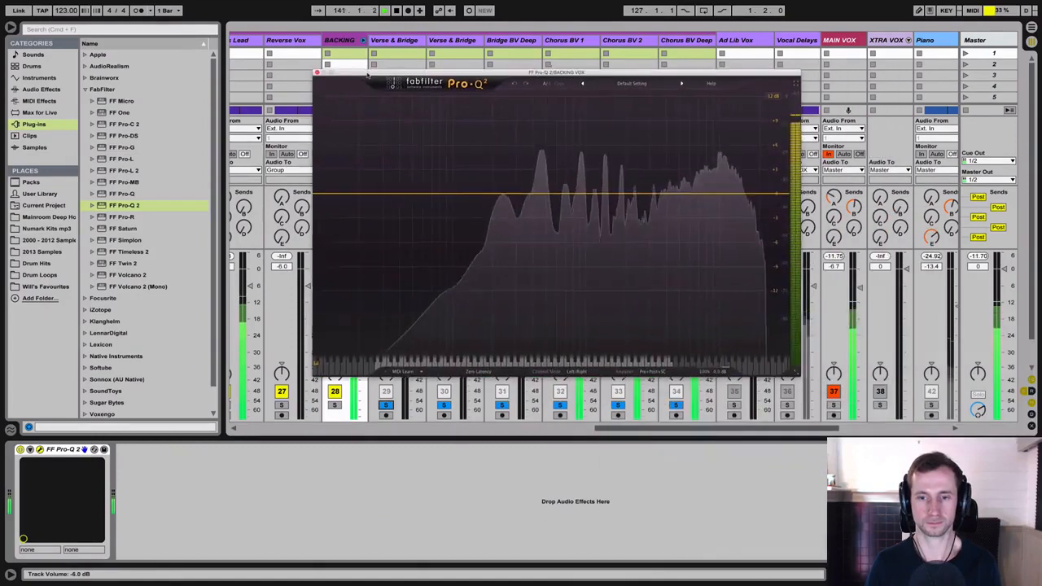
pyautogui.click(319, 193)
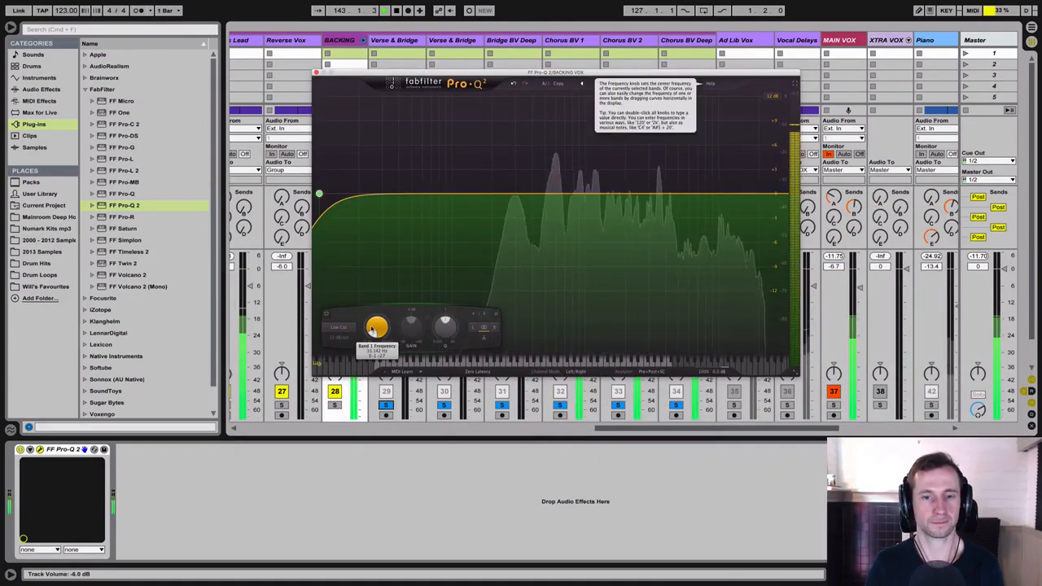
pyautogui.moveTo(374, 328); pyautogui.dragTo(401, 310)
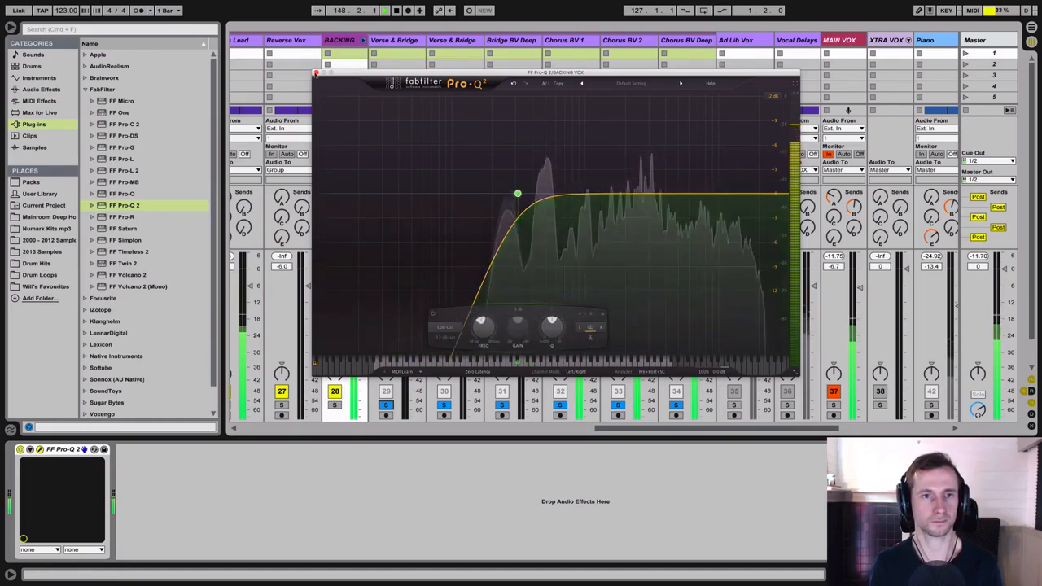
pyautogui.click(316, 72)
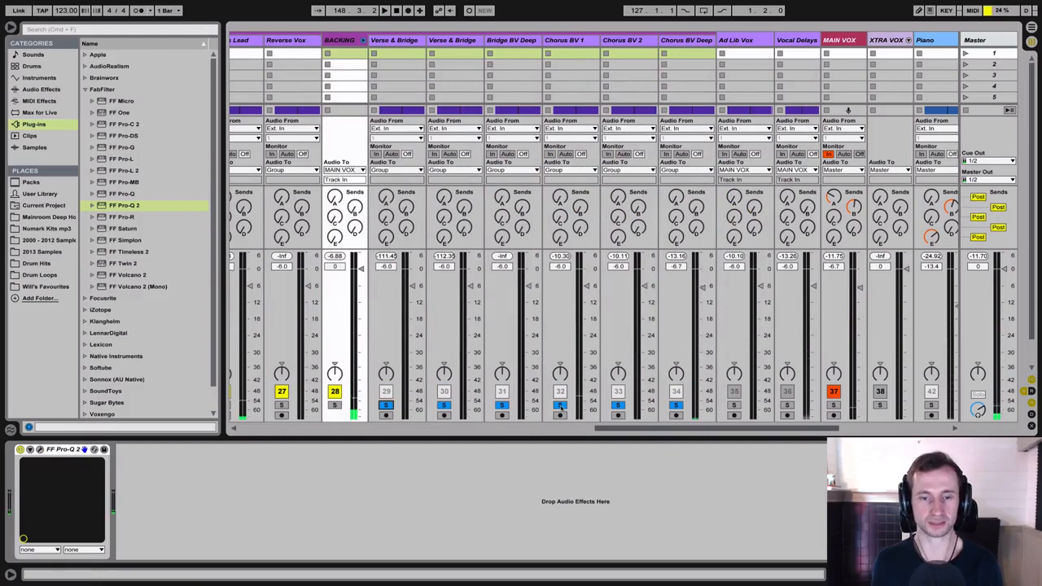
# Step: Replace the individual backing track solos with solos on LEAD VOX and BACKING, and set the BACKING group's volume to -0.6 dB
pyautogui.click(560, 404)
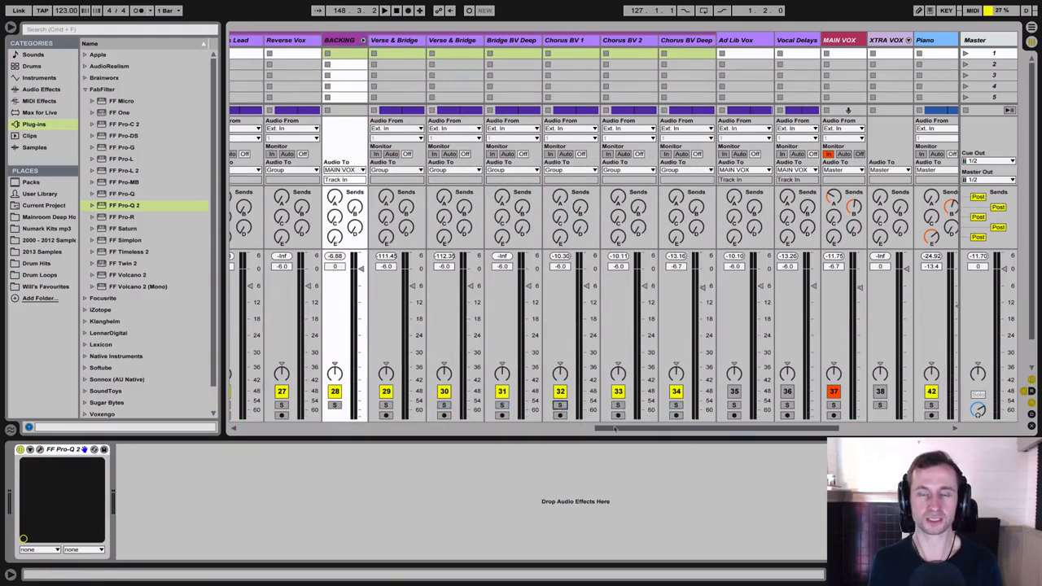
pyautogui.moveTo(614, 429); pyautogui.dragTo(533, 434)
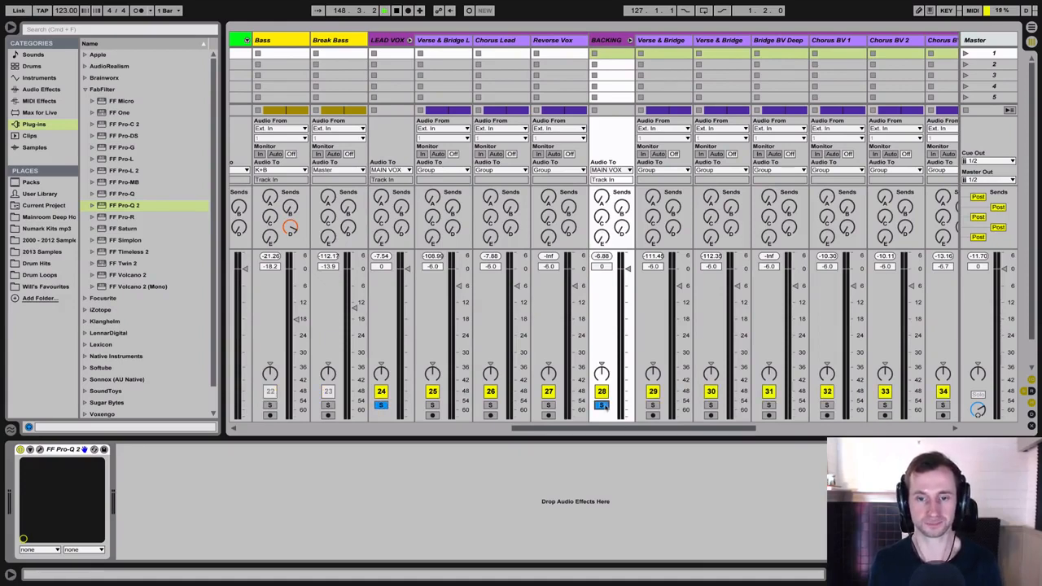
pyautogui.moveTo(628, 268); pyautogui.dragTo(627, 413)
pyautogui.moveTo(628, 374); pyautogui.dragTo(627, 270)
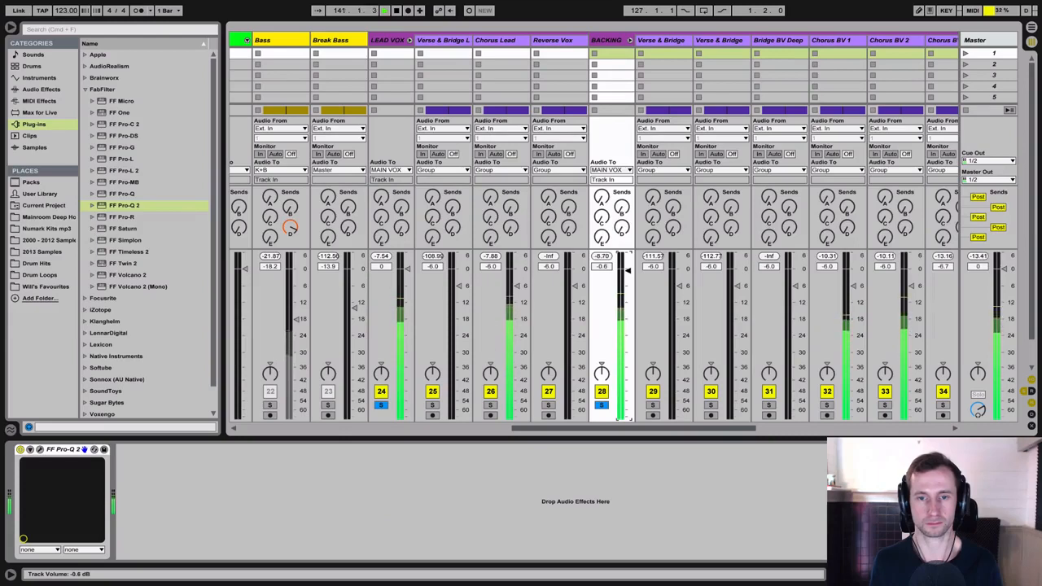
# Step: Add a high cut band to the BACKING group's Pro-Q 2 and lower its frequency to about 10 kHz
pyautogui.hscroll(2, 575, 62)
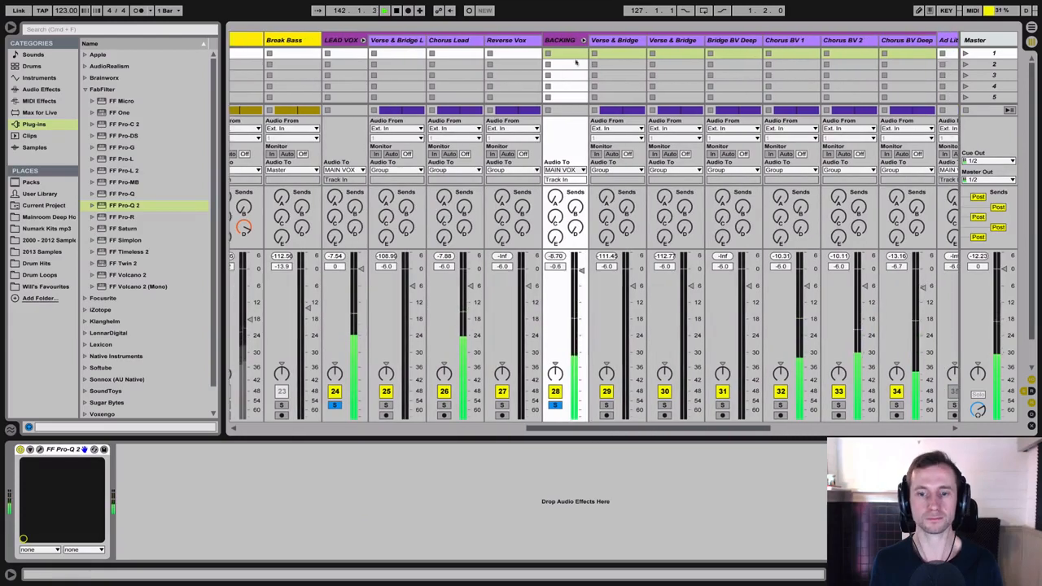
pyautogui.click(559, 40)
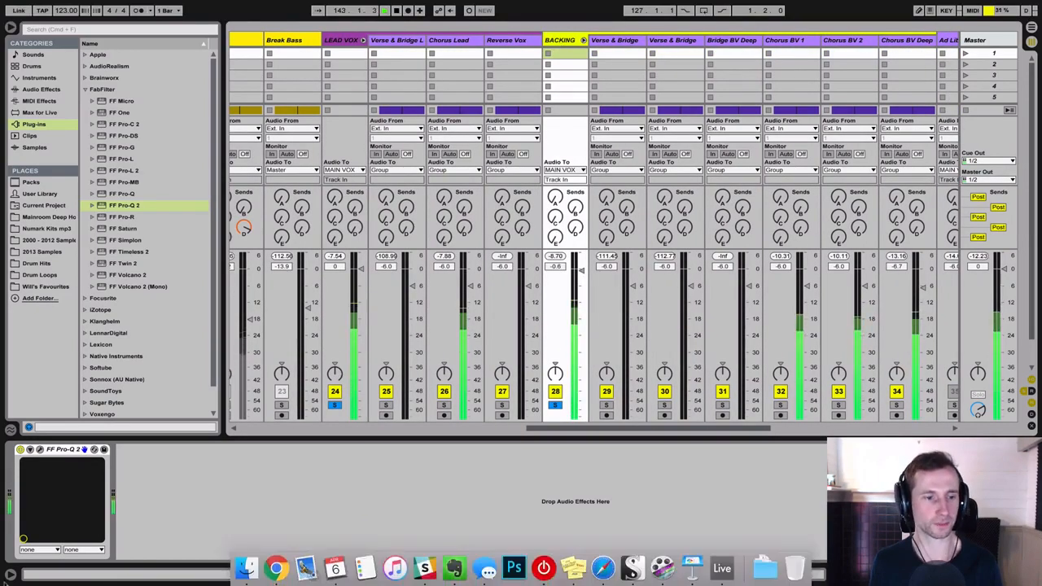
pyautogui.click(41, 449)
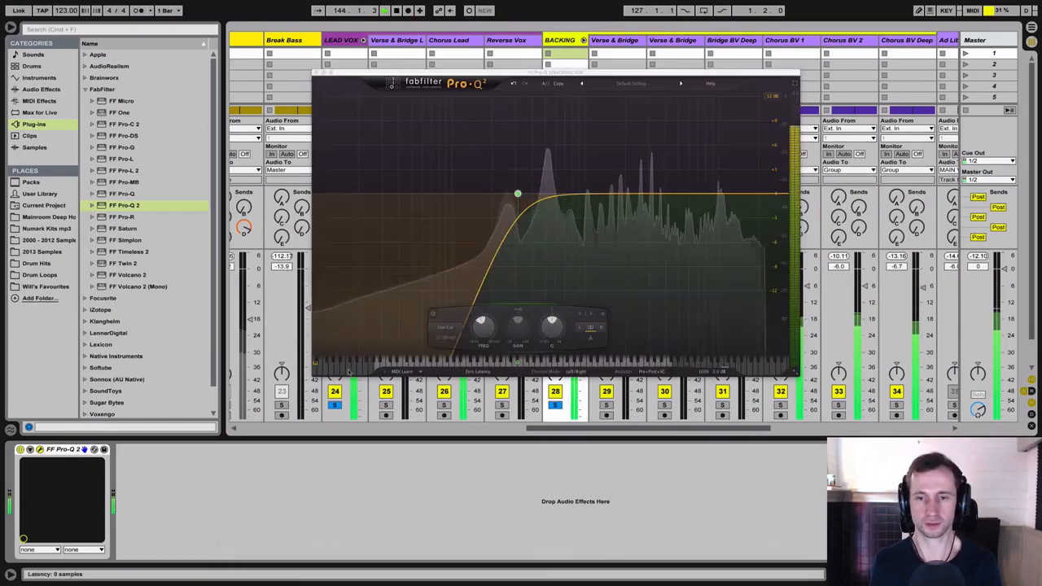
pyautogui.click(780, 194)
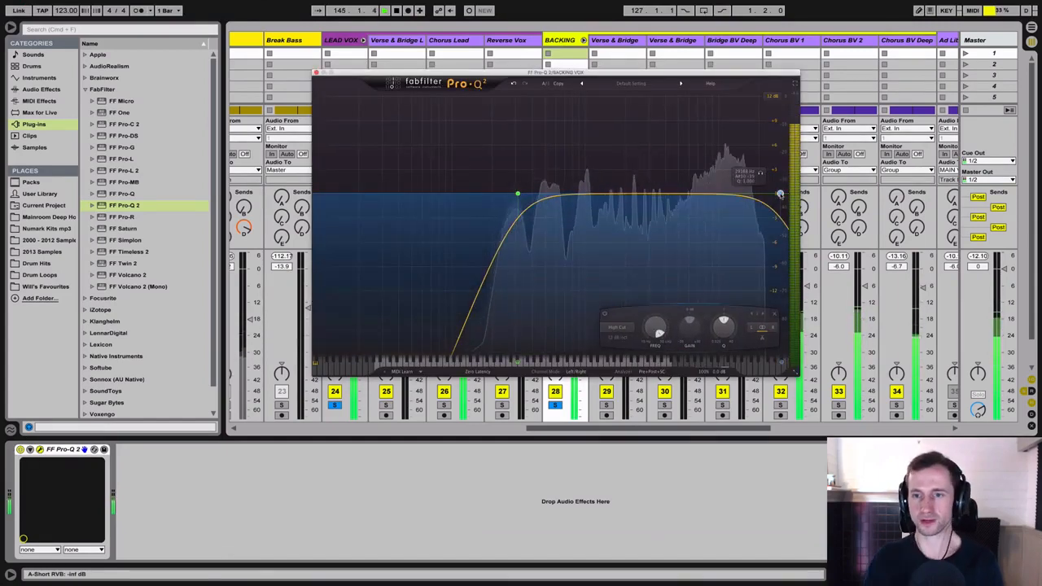
pyautogui.moveTo(779, 195); pyautogui.dragTo(503, 194)
pyautogui.moveTo(649, 378); pyautogui.dragTo(683, 325)
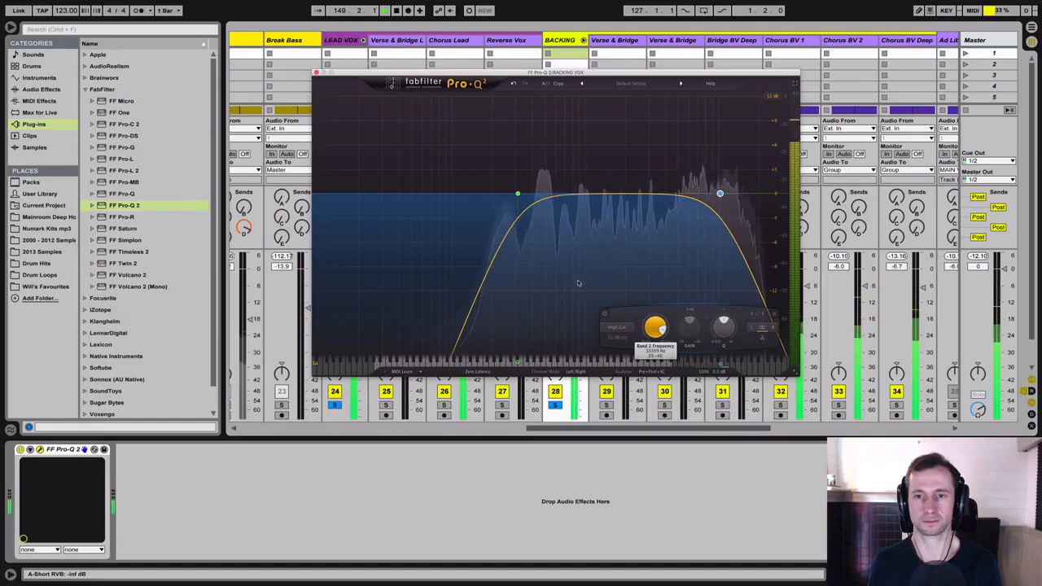
pyautogui.click(316, 72)
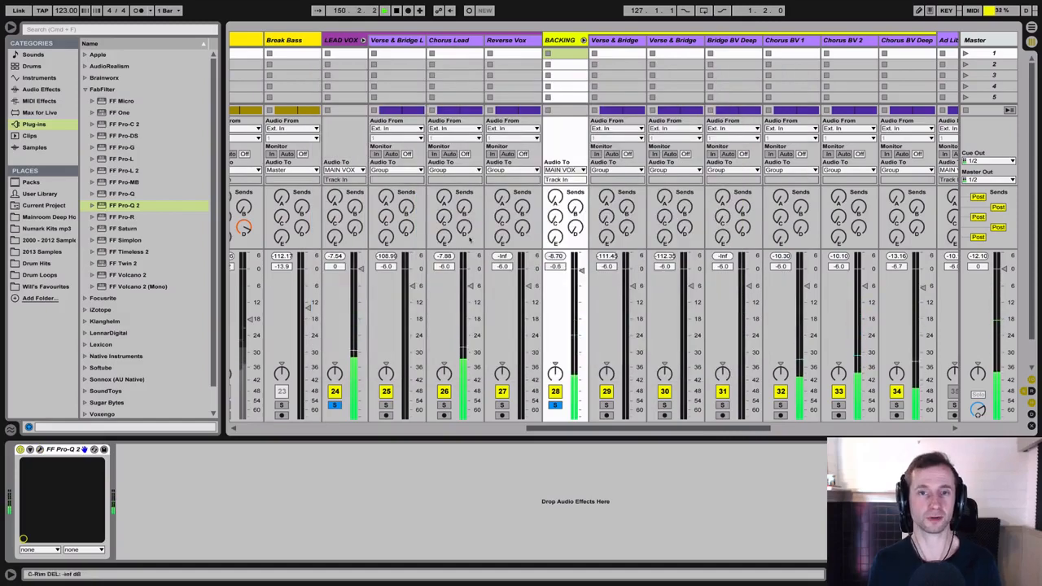
# Step: Replay the chorus and pan Chorus BV 1 far left and Chorus BV 2 far right
pyautogui.press('space')
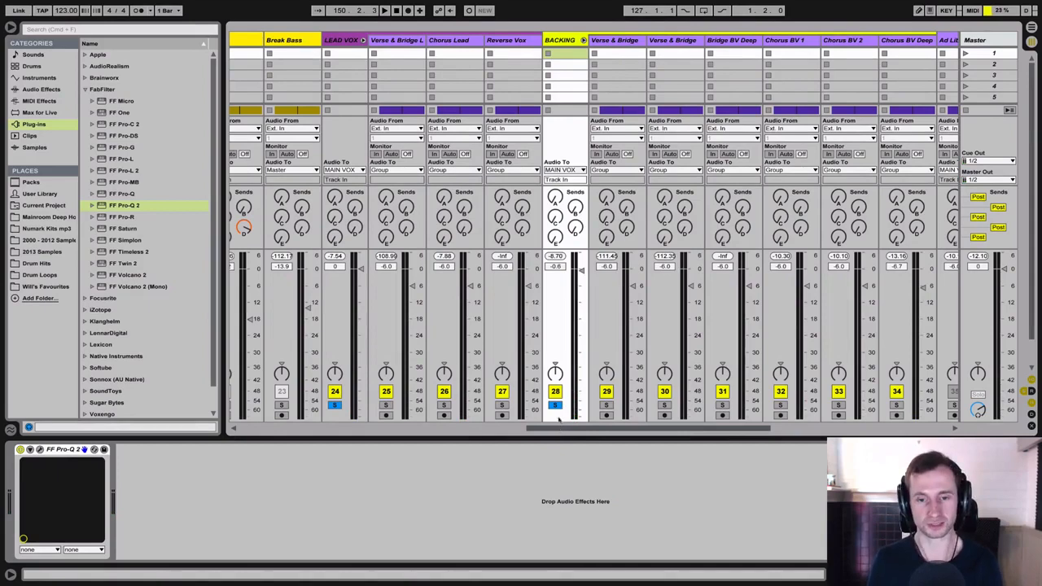
pyautogui.press('space')
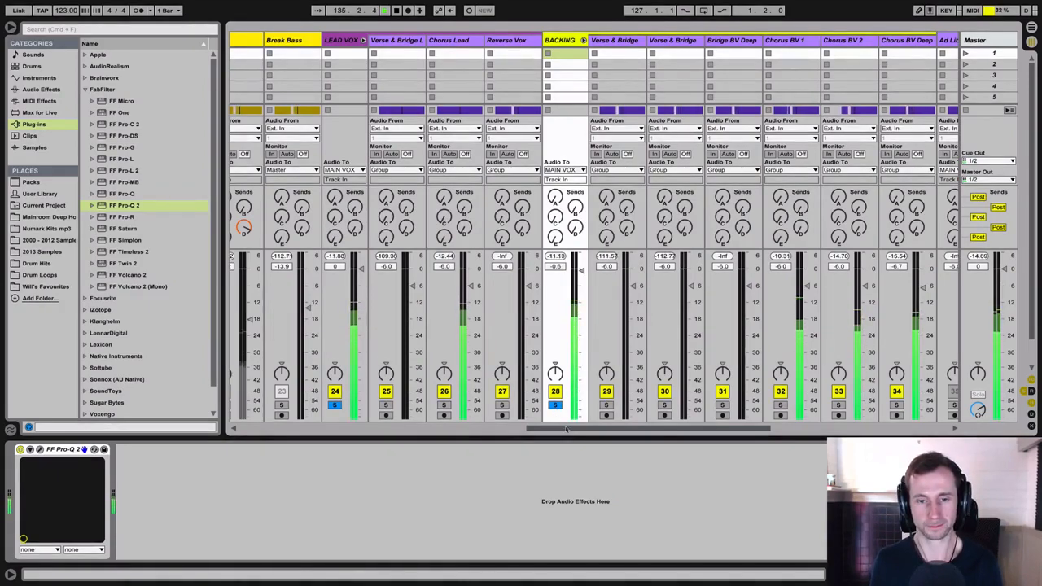
pyautogui.moveTo(576, 430); pyautogui.dragTo(624, 432)
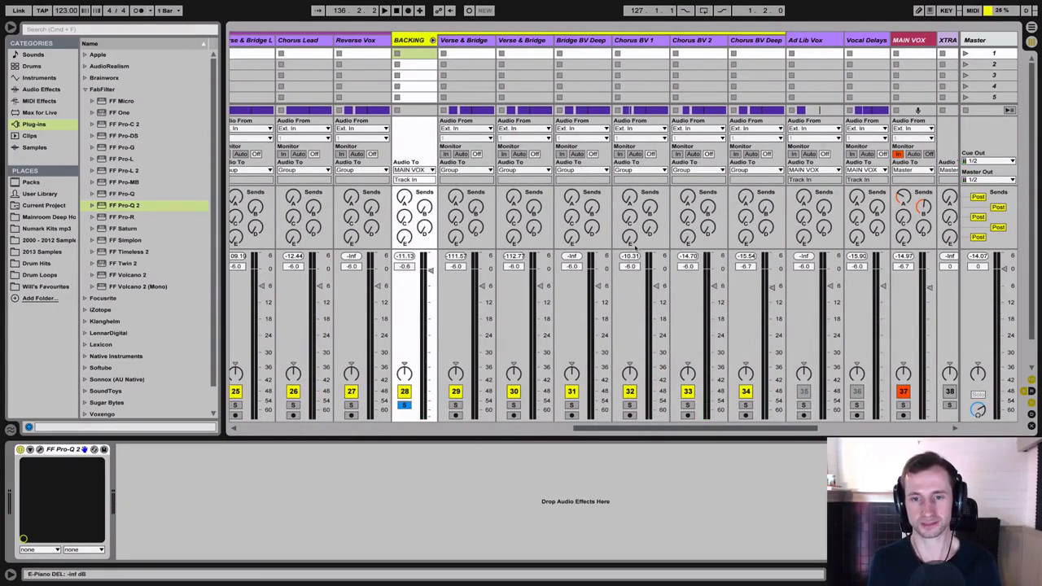
pyautogui.click(631, 265)
pyautogui.press('space')
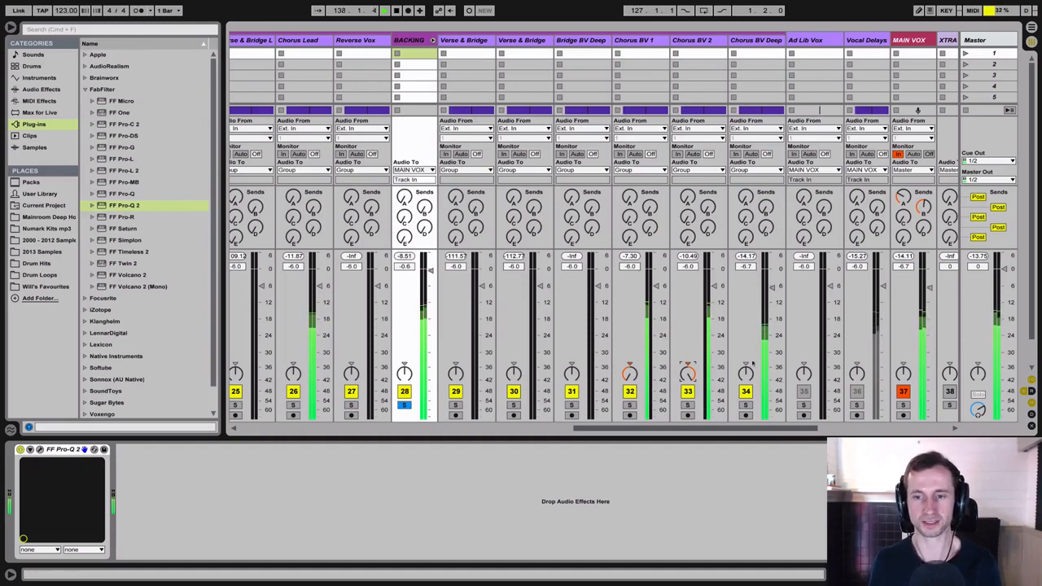
pyautogui.press('space')
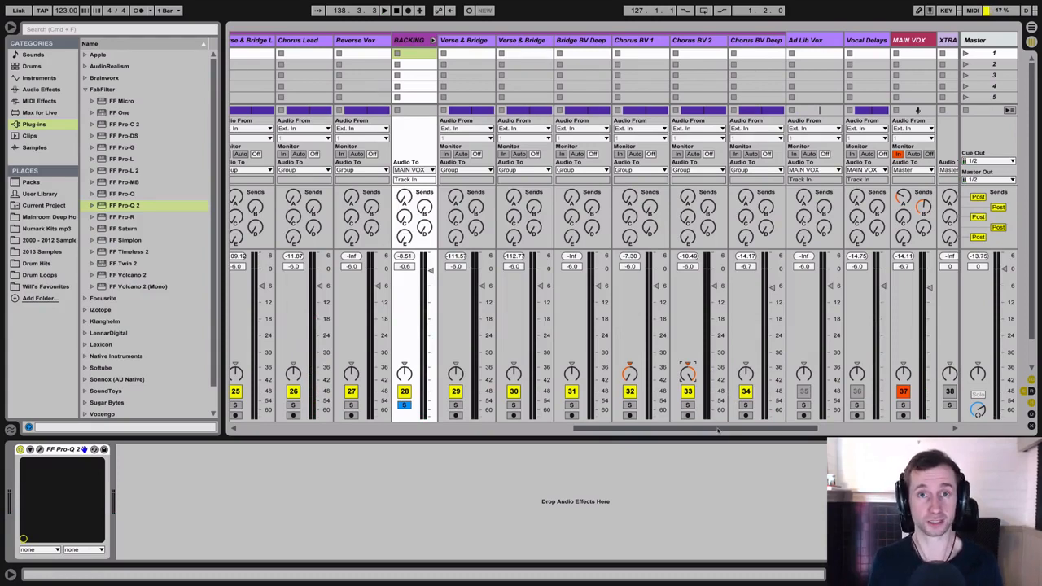
# Step: Solo Vocal Delays during playback, pull its volume fully down and bring it back to -6.0 dB
pyautogui.press('space')
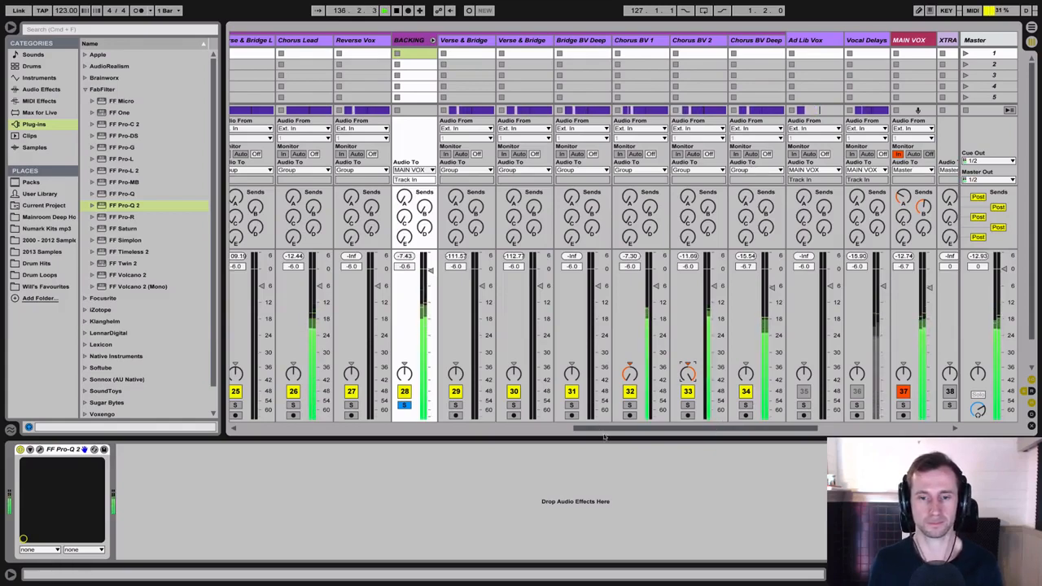
pyautogui.moveTo(599, 429); pyautogui.dragTo(666, 429)
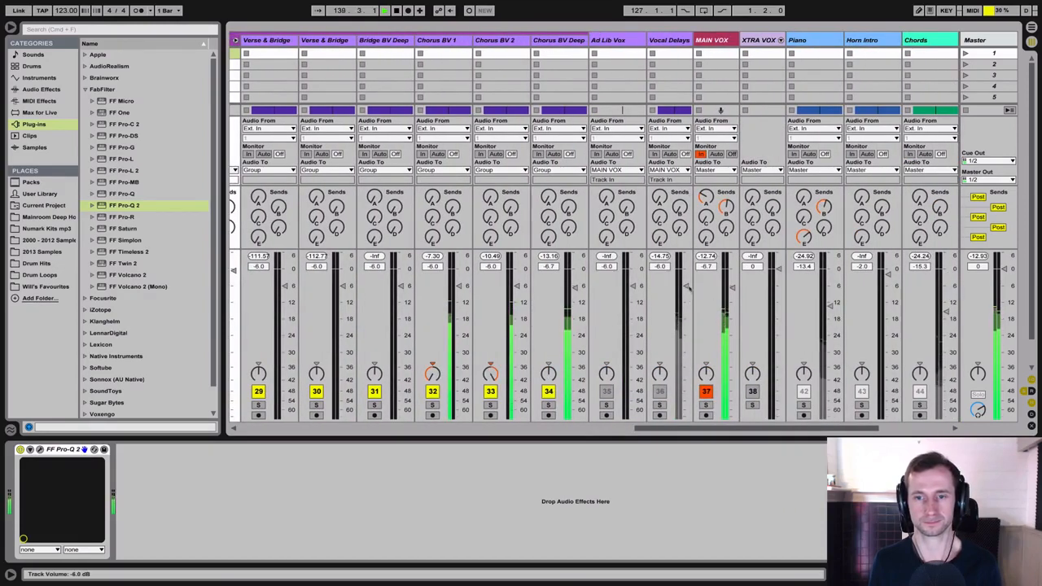
pyautogui.moveTo(686, 286); pyautogui.dragTo(683, 415)
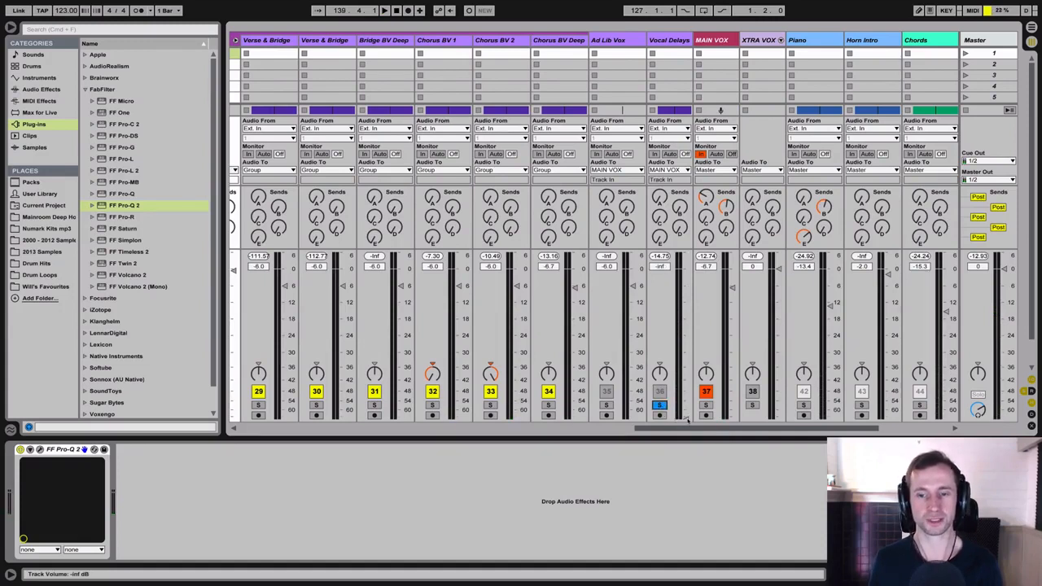
pyautogui.moveTo(686, 418); pyautogui.dragTo(685, 282)
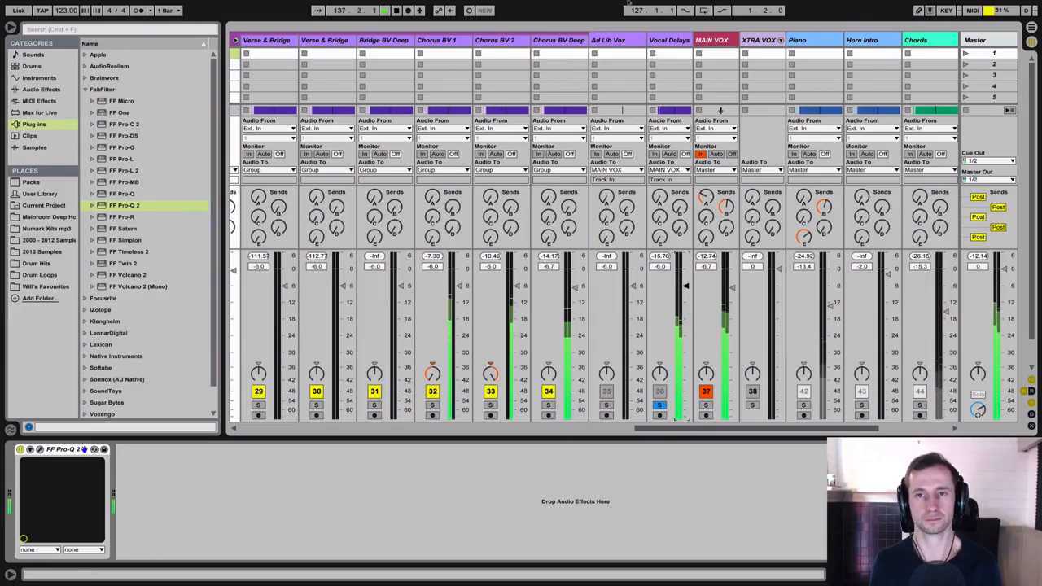
# Step: Insert FF Pro-Q 2 after the Utility on Vocal Delays and add a low cut band at about 595 Hz
pyautogui.click(672, 41)
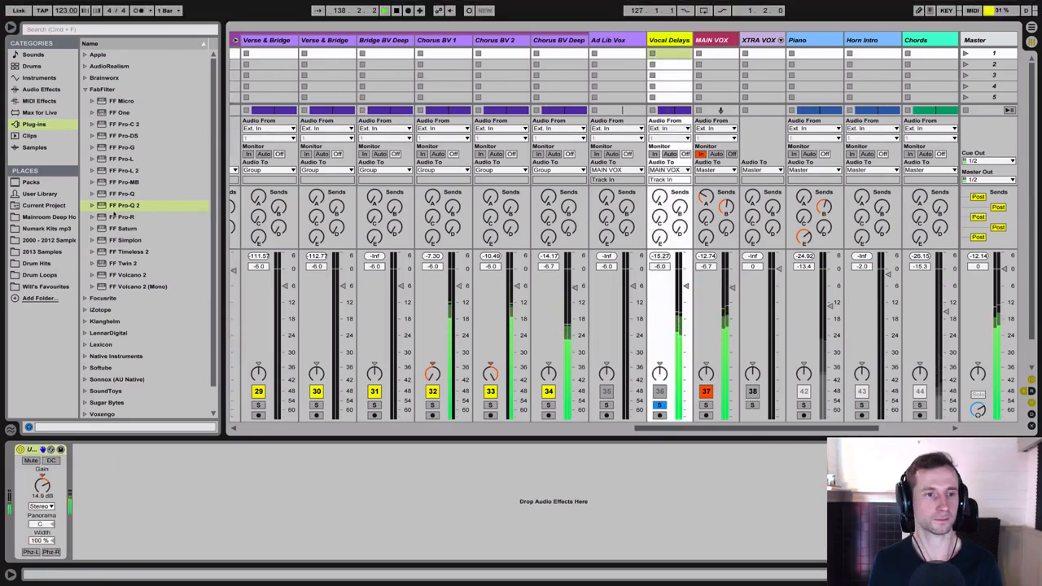
pyautogui.moveTo(114, 206); pyautogui.dragTo(171, 464)
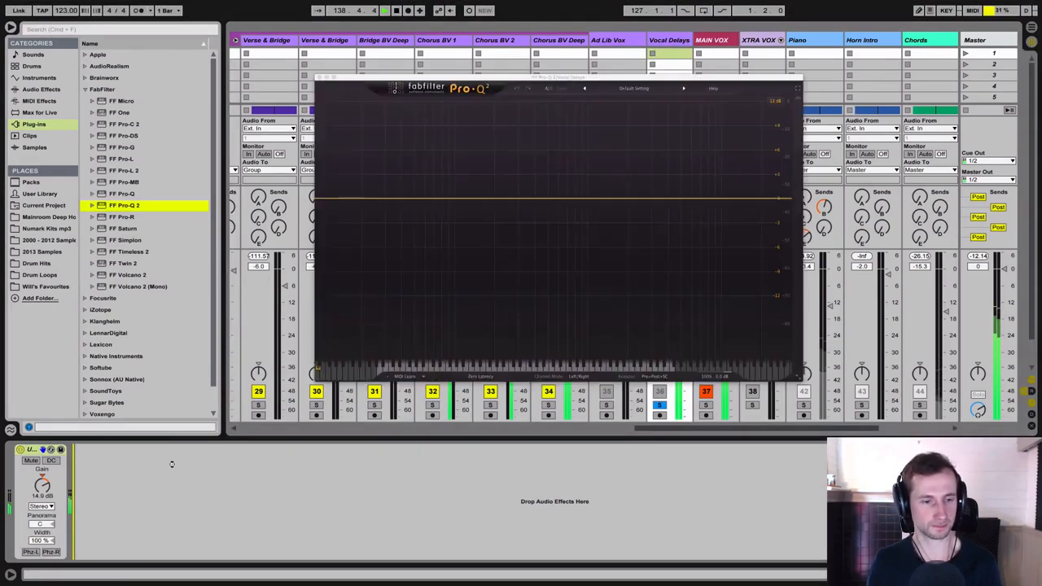
pyautogui.click(331, 196)
pyautogui.moveTo(379, 330); pyautogui.dragTo(394, 294)
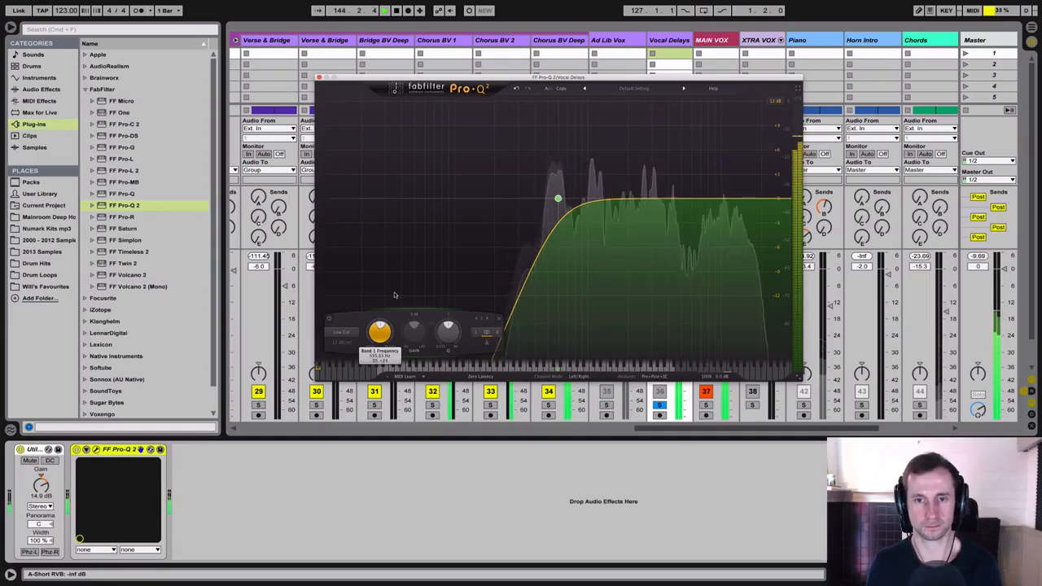
pyautogui.click(320, 77)
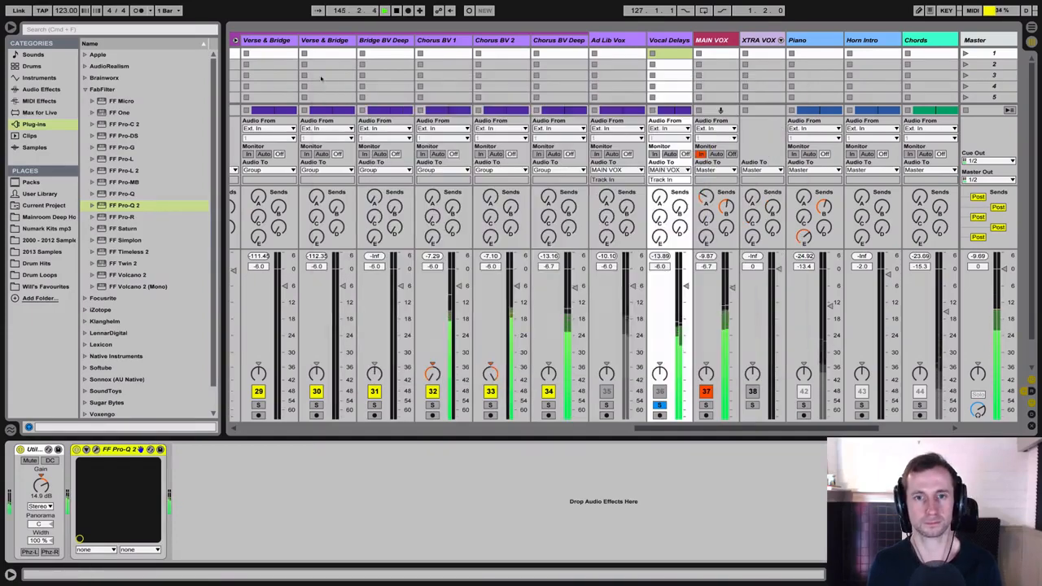
# Step: Set the Vocal Delays track's volume to -4.3 dB
pyautogui.click(661, 39)
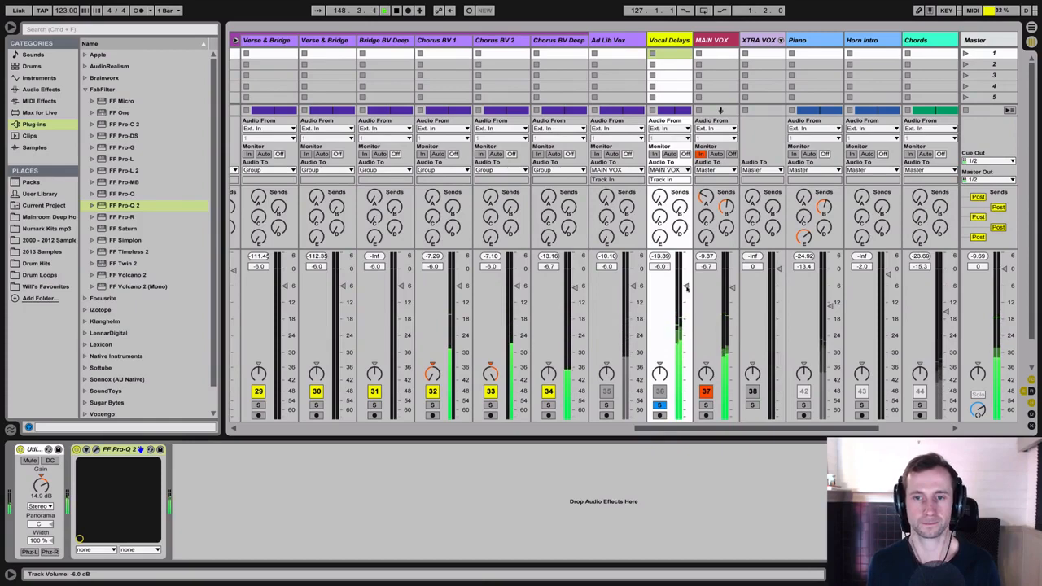
pyautogui.moveTo(685, 286); pyautogui.dragTo(686, 281)
pyautogui.click(670, 40)
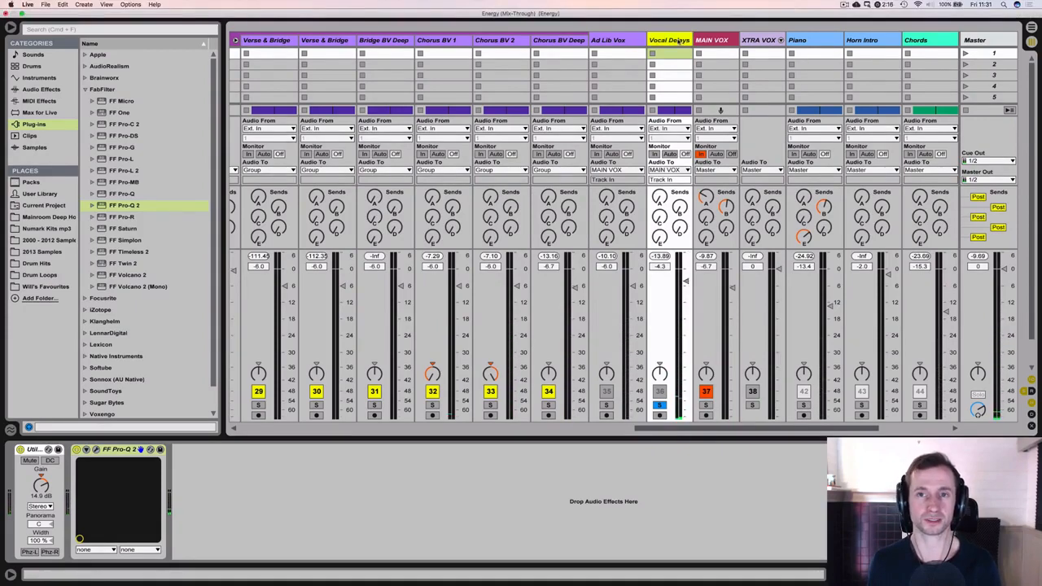
# Step: Insert a Compressor after Pro-Q 2 on Vocal Delays and enable its sidechain with LEAD VOX as the source
pyautogui.click(42, 89)
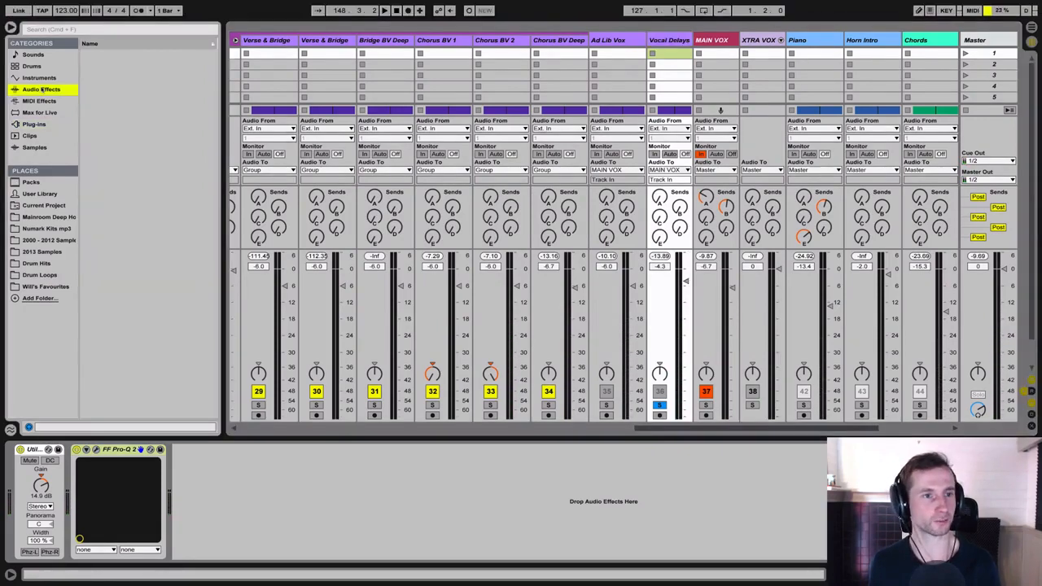
pyautogui.moveTo(125, 140); pyautogui.dragTo(104, 90)
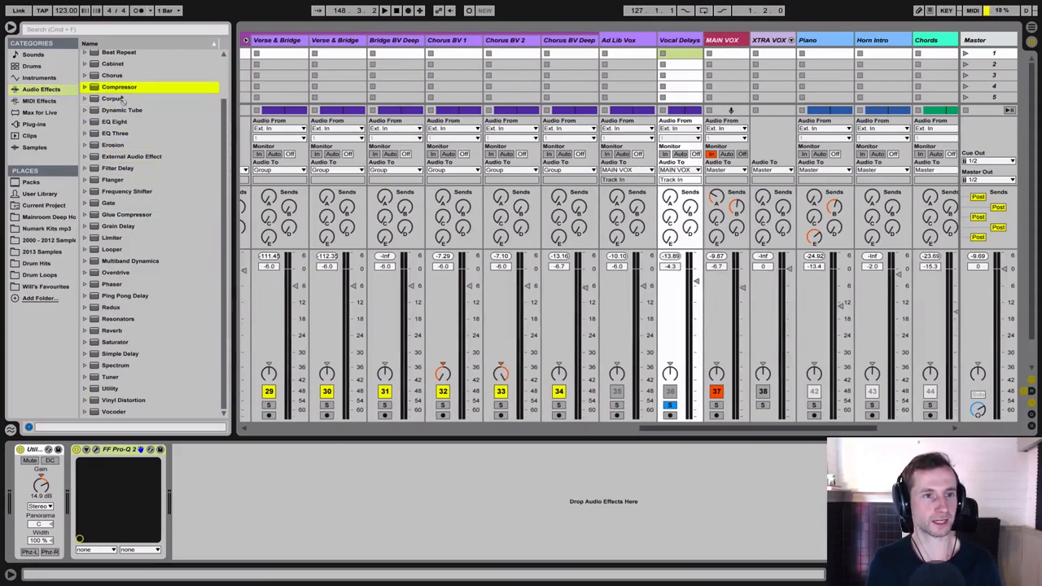
pyautogui.moveTo(192, 335); pyautogui.dragTo(212, 469)
pyautogui.click(188, 450)
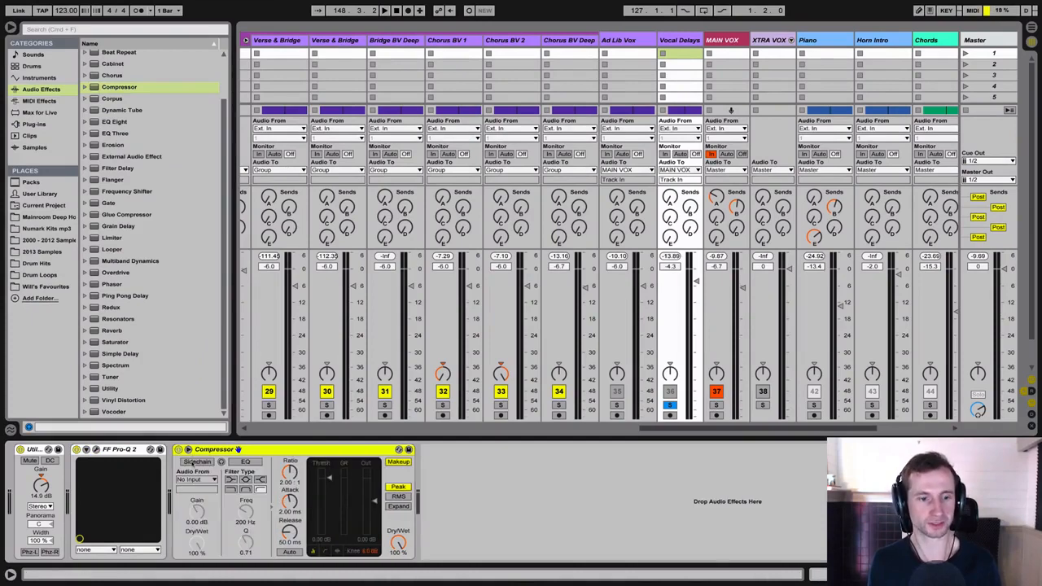
pyautogui.click(194, 480)
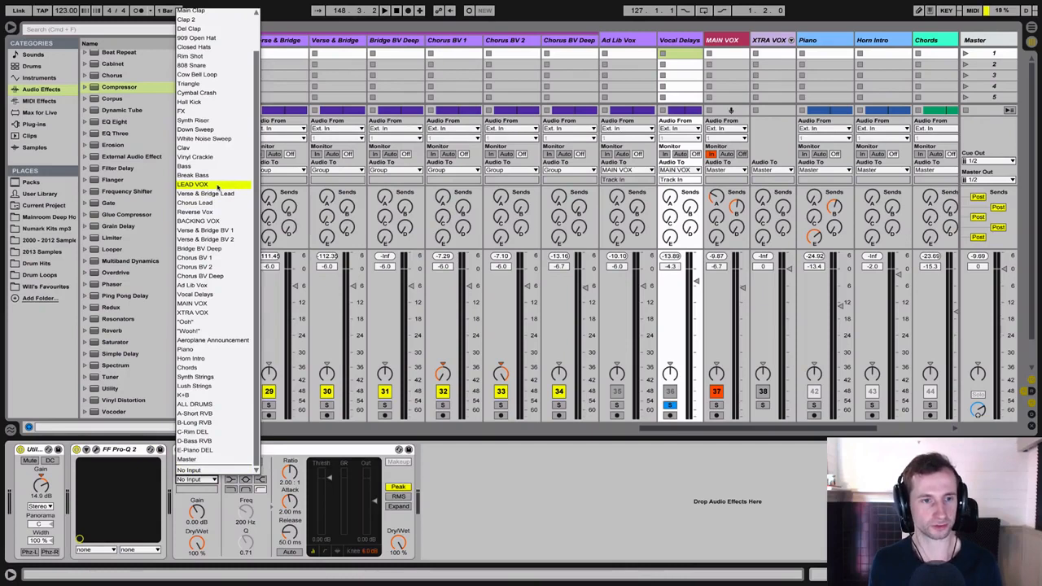
pyautogui.click(217, 185)
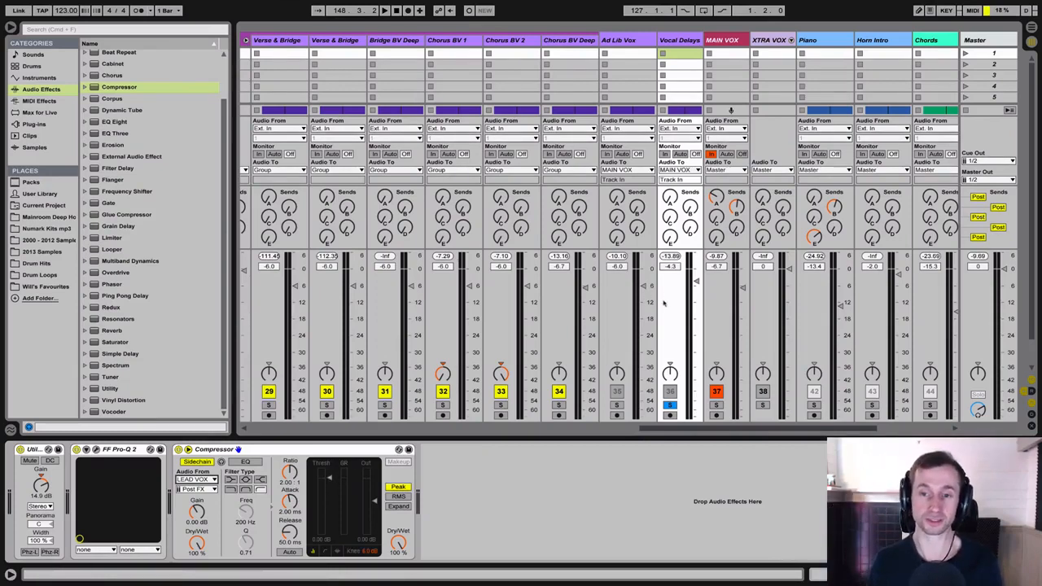
# Step: During playback, lower the Compressor's threshold and set ratio to 2.57:1, attack to 0.02 ms and release to 3.60 ms
pyautogui.press('space')
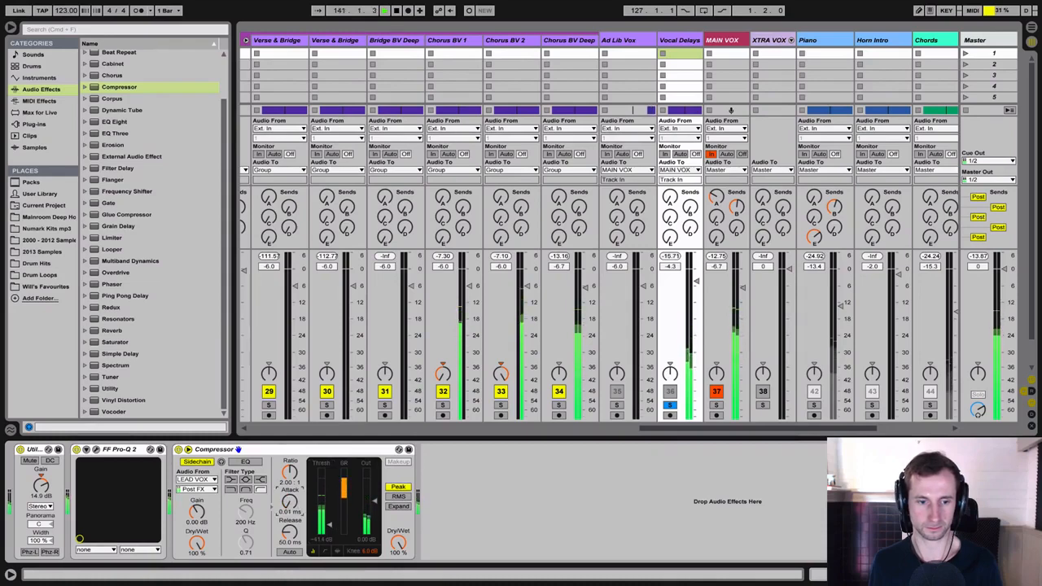
pyautogui.press('space')
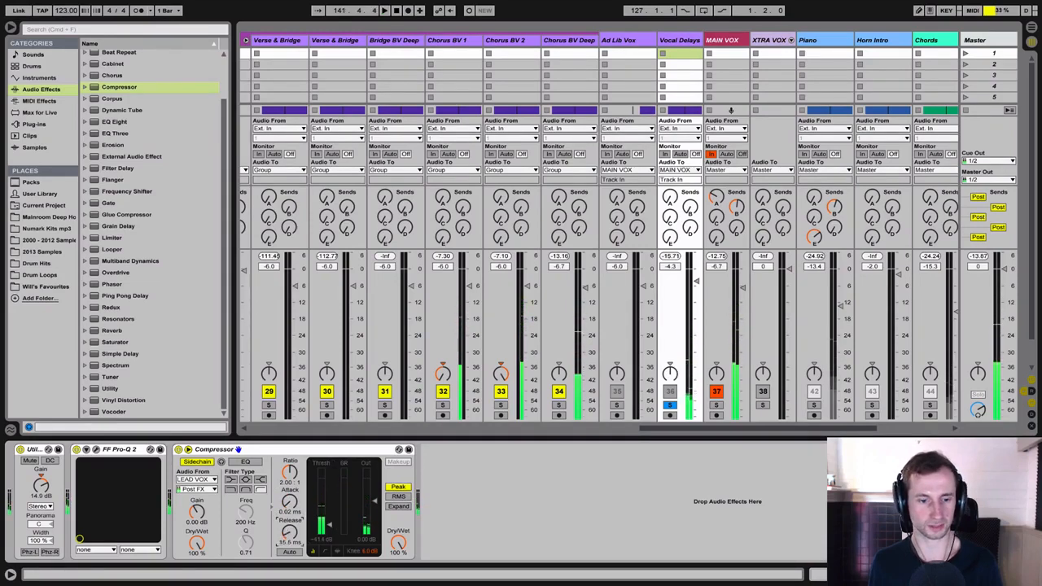
pyautogui.press('space')
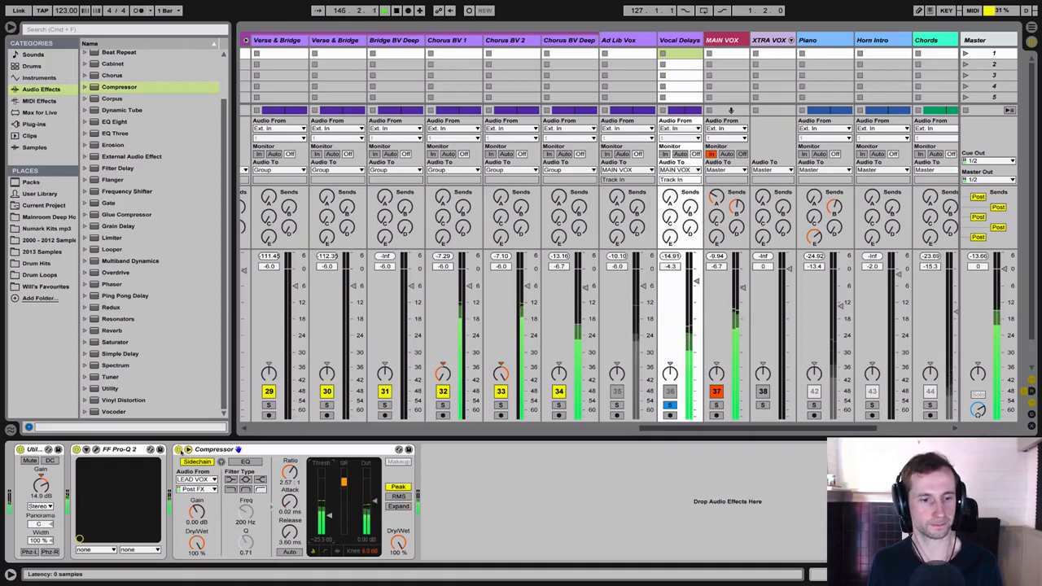
# Step: Bypass and re-enable the Compressor to compare the sound, and lower its threshold to -35.3 dB
pyautogui.click(178, 450)
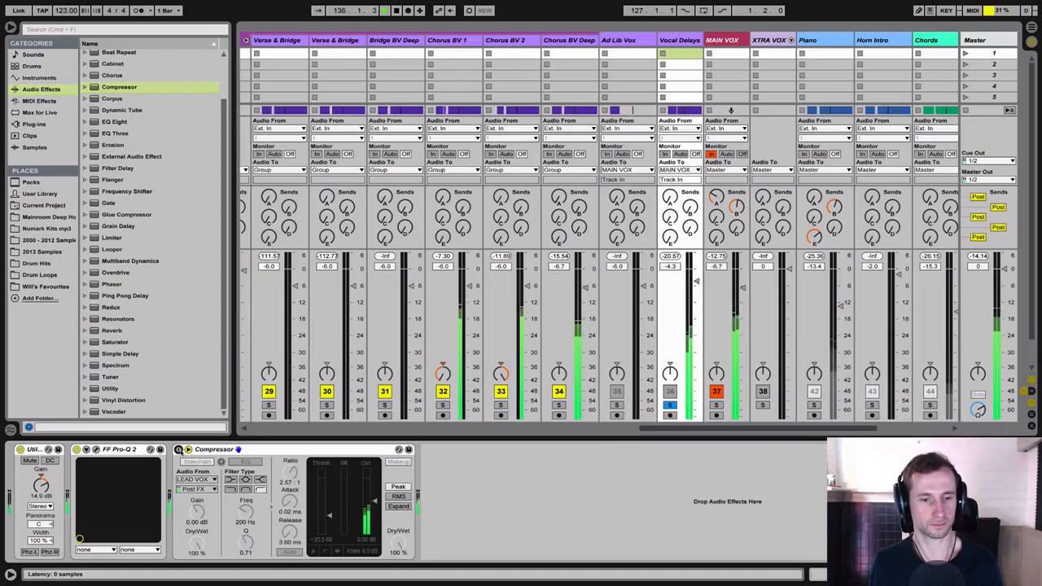
pyautogui.click(178, 450)
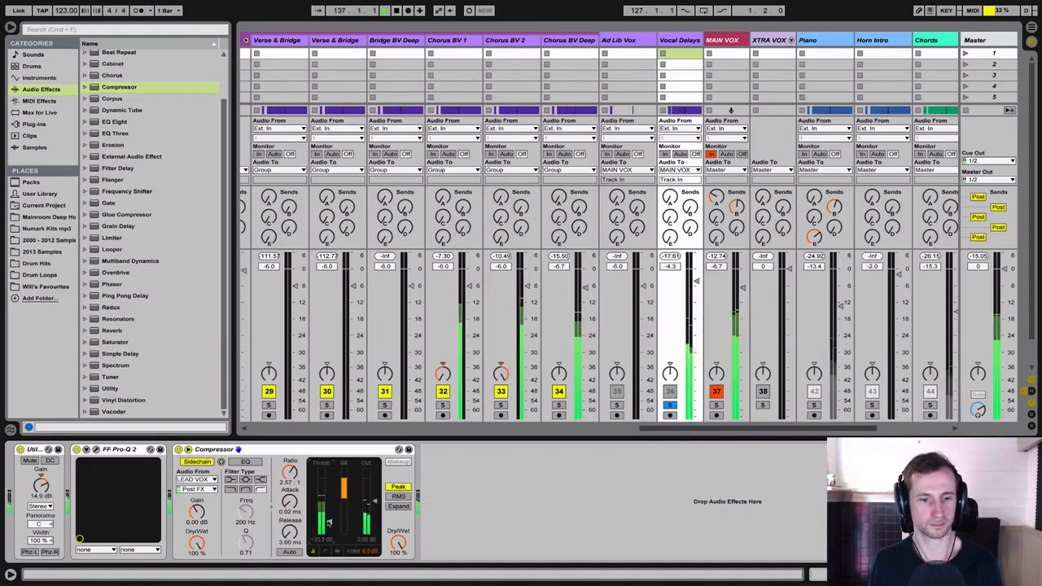
pyautogui.press('space')
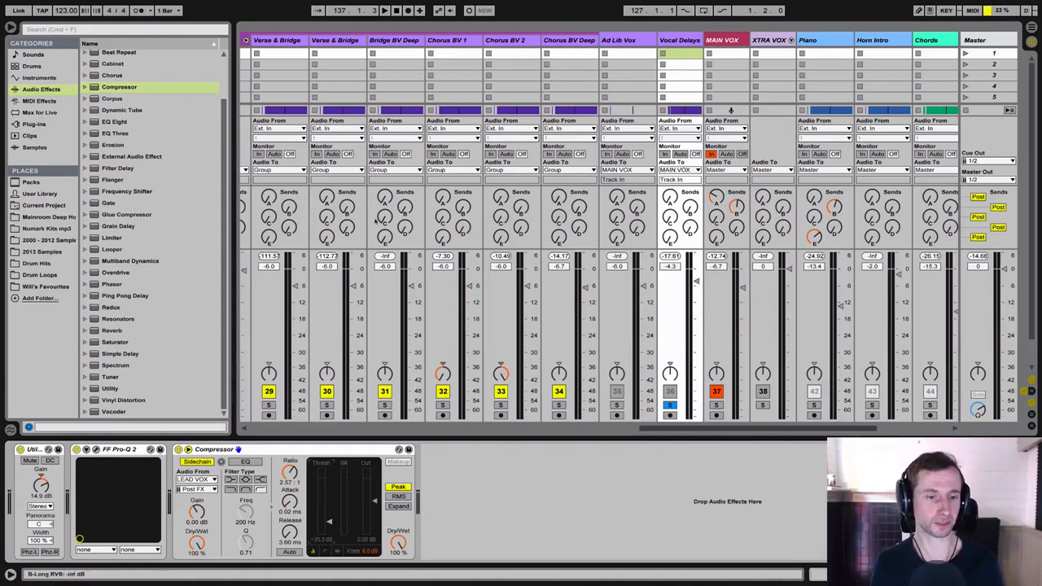
# Step: Rename the Compressor as Sidechain Compression and clear the solos on LEAD VOX, BACKING and Vocal Delays
pyautogui.click(218, 450)
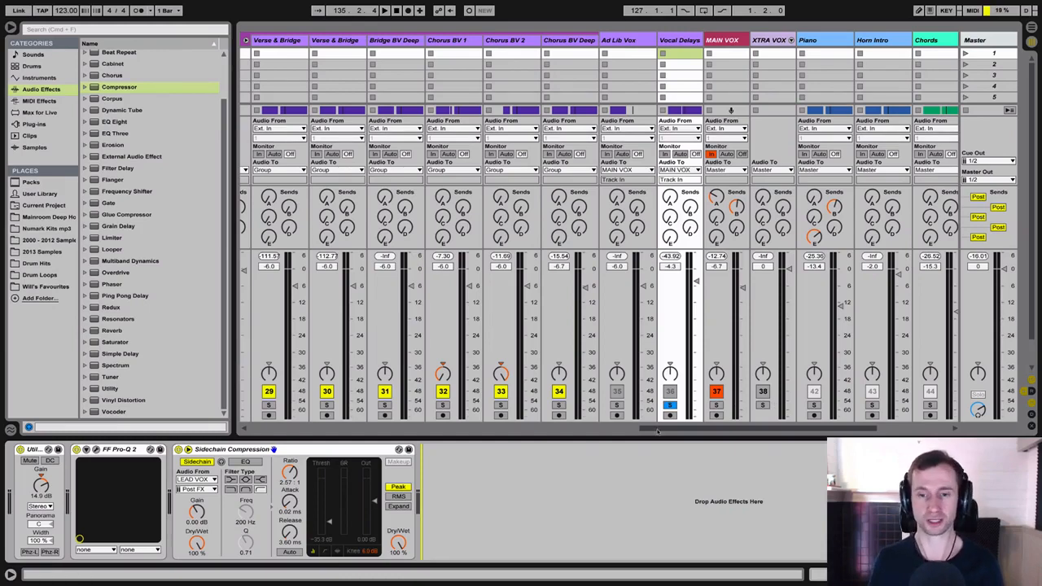
pyautogui.moveTo(657, 430); pyautogui.dragTo(466, 429)
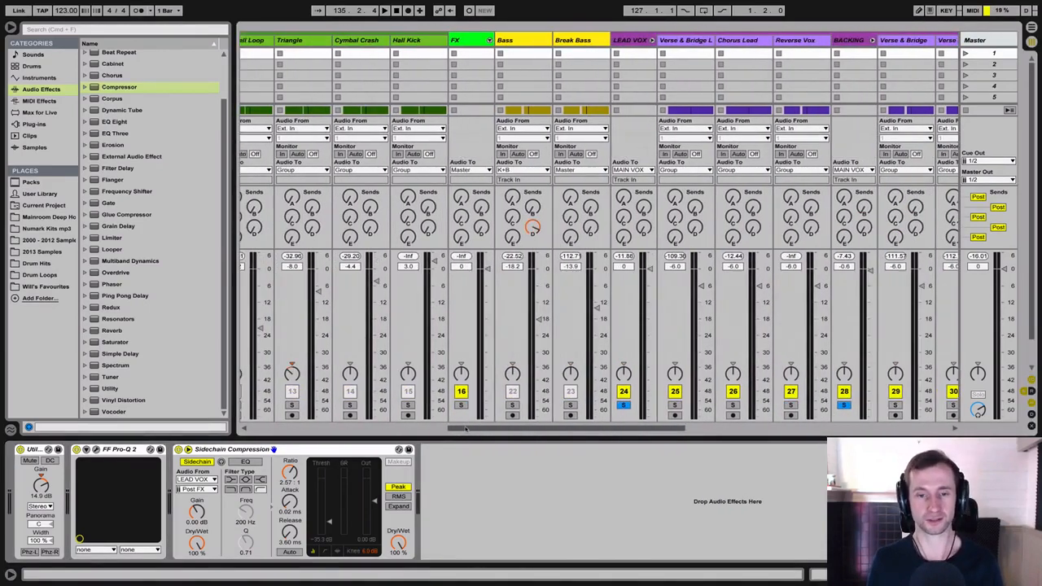
pyautogui.click(624, 406)
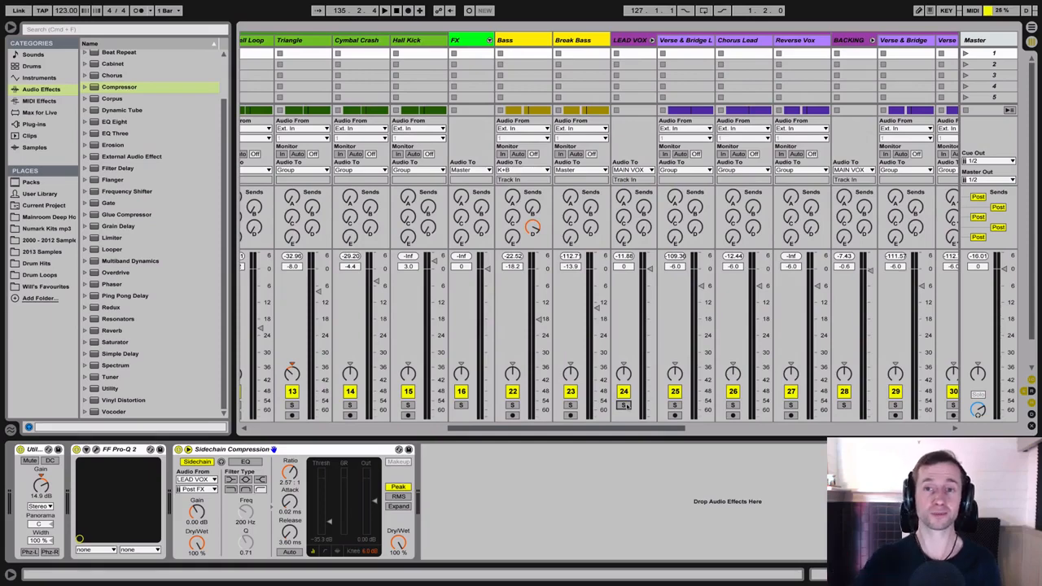
# Step: Solo LEAD VOX, start playback and add the BACKING group to the solo to hear both together
pyautogui.click(624, 405)
pyautogui.moveTo(627, 431); pyautogui.dragTo(658, 432)
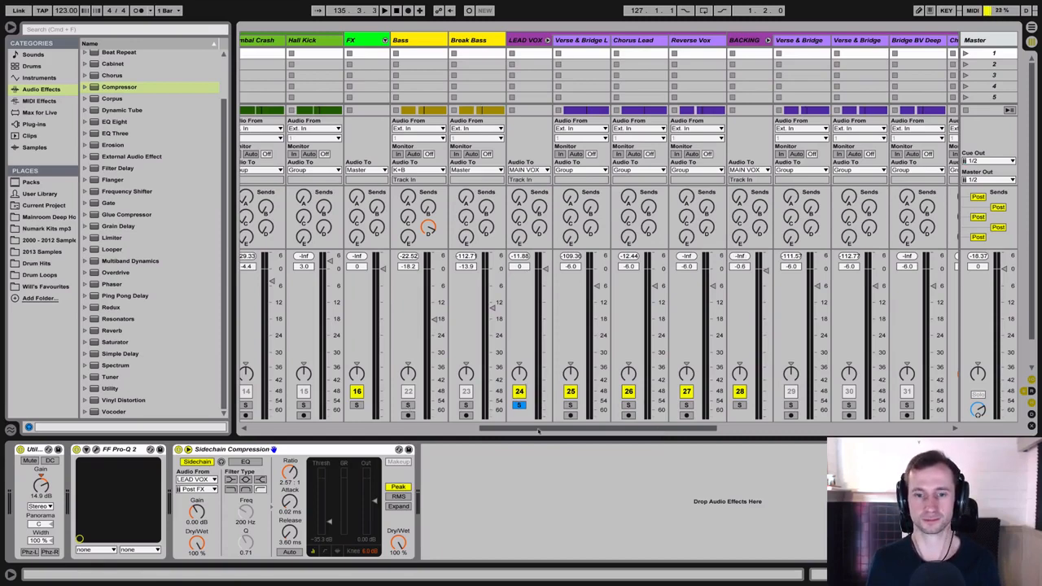
pyautogui.moveTo(537, 432); pyautogui.dragTo(652, 432)
pyautogui.press('space')
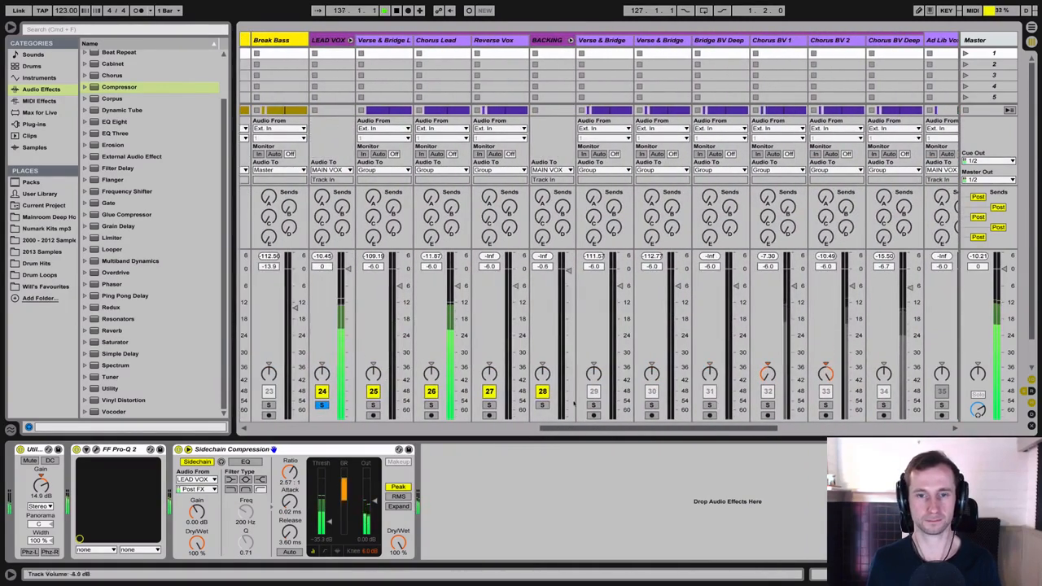
pyautogui.keyDown('super'); pyautogui.click(543, 405); pyautogui.keyUp('super')
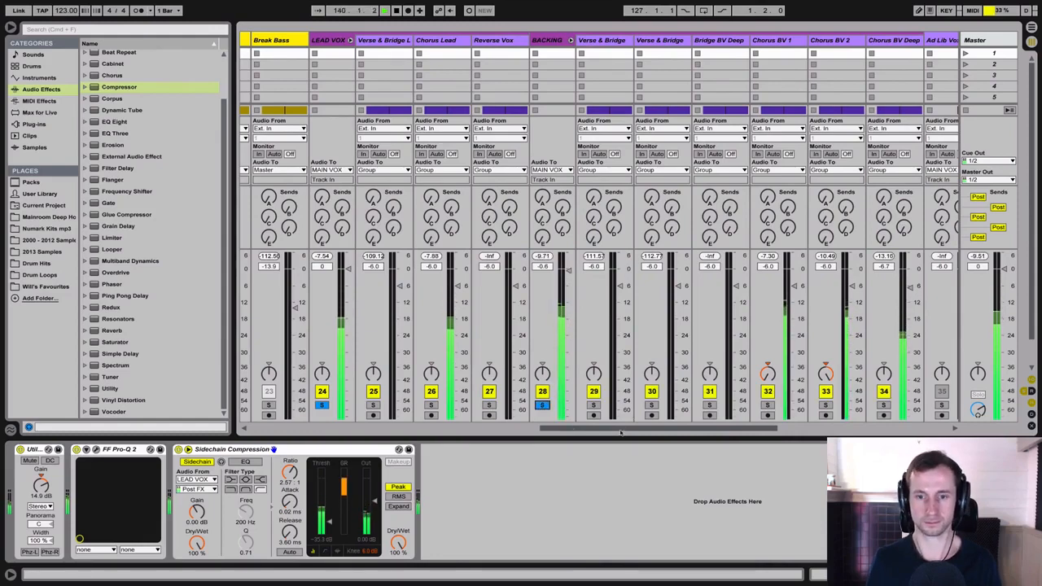
# Step: Lower the MAIN VOX track's volume to -9.4 dB during playback
pyautogui.moveTo(620, 432); pyautogui.dragTo(727, 425)
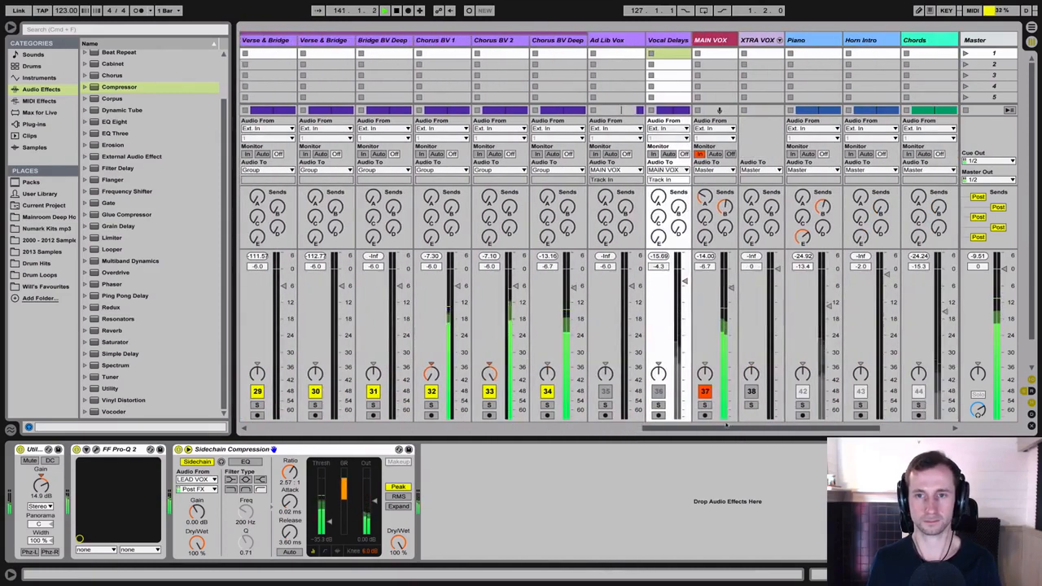
pyautogui.moveTo(731, 288); pyautogui.dragTo(731, 346)
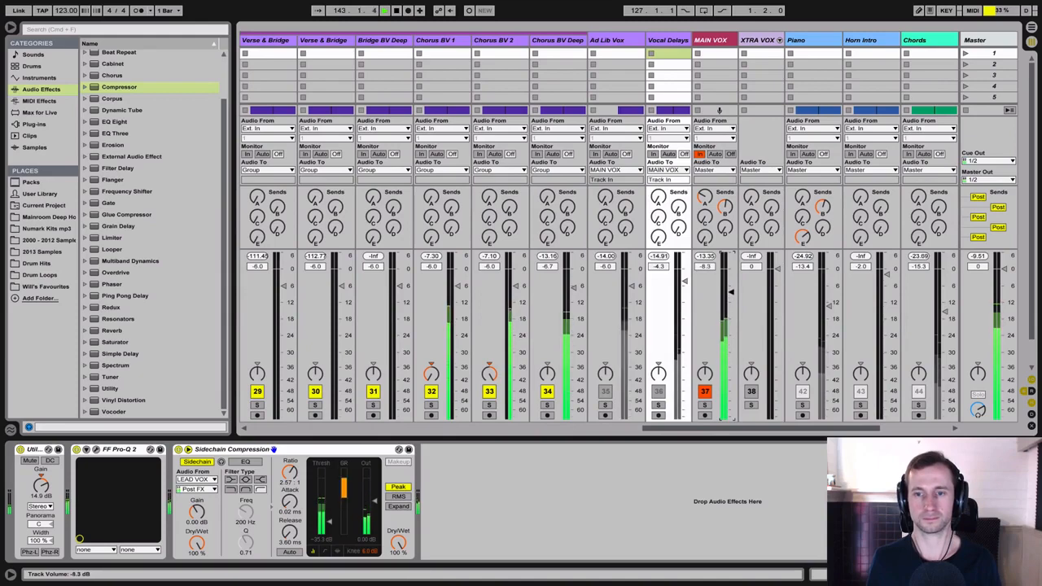
pyautogui.moveTo(731, 299); pyautogui.dragTo(731, 295)
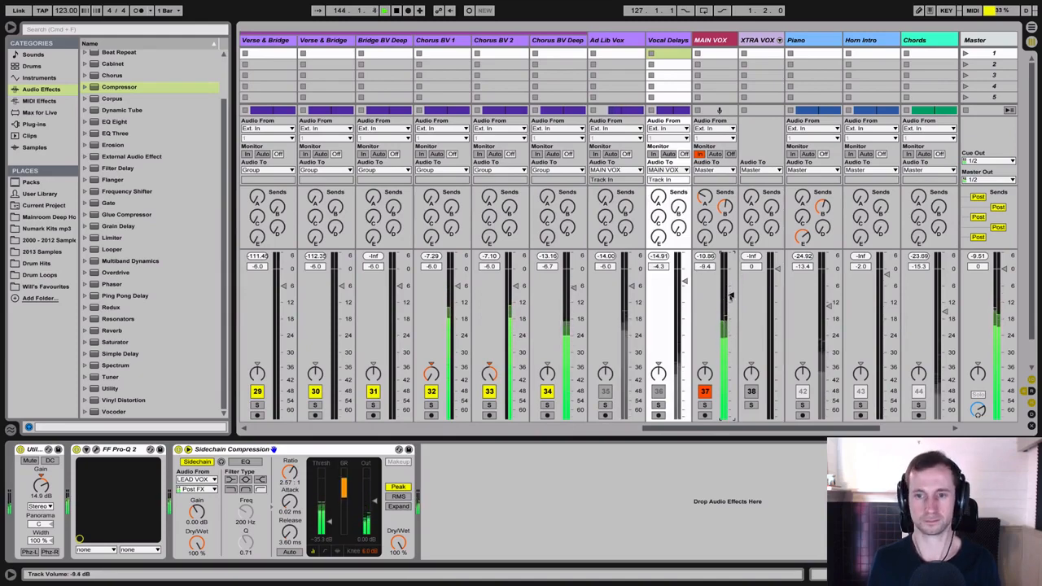
pyautogui.moveTo(717, 430); pyautogui.dragTo(732, 432)
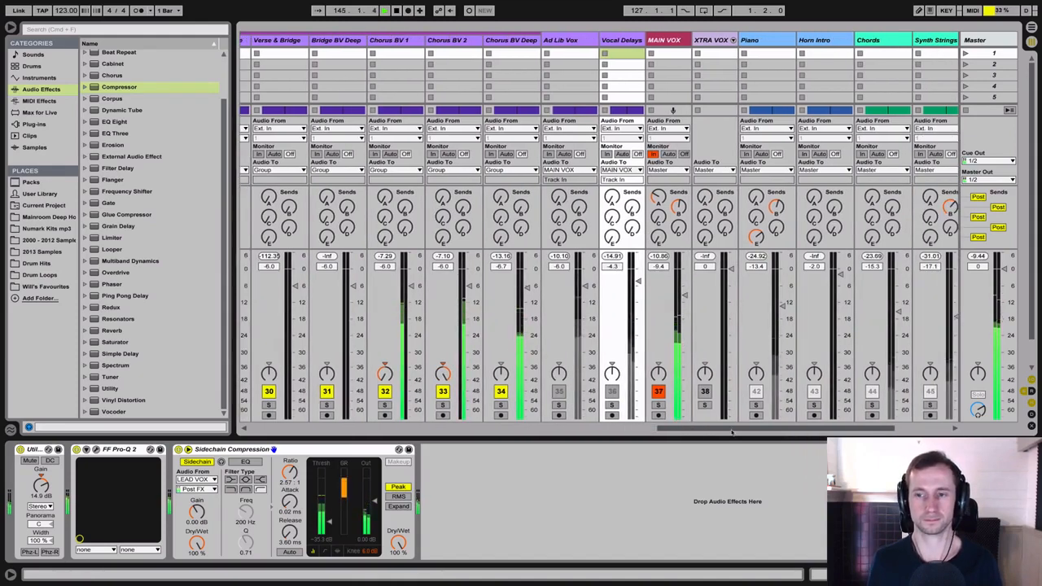